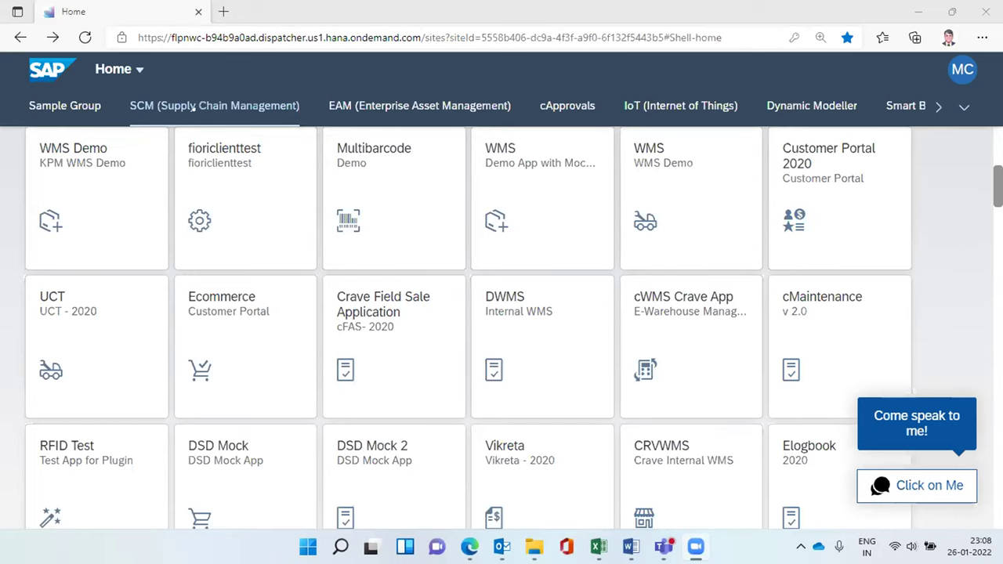
Open the DWMS internal warehouse application and log in with the prefilled credentials.
click(503, 321)
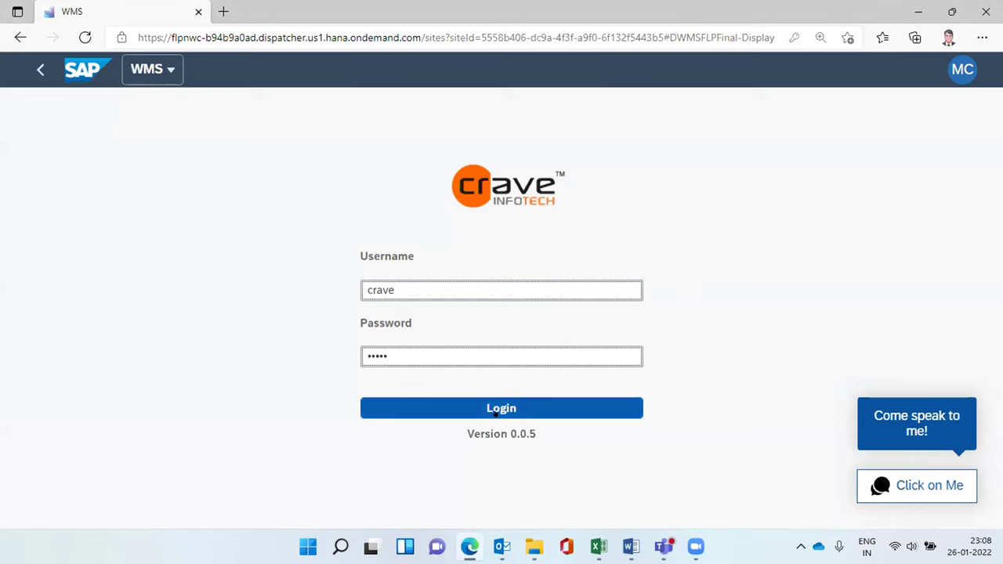
click(496, 409)
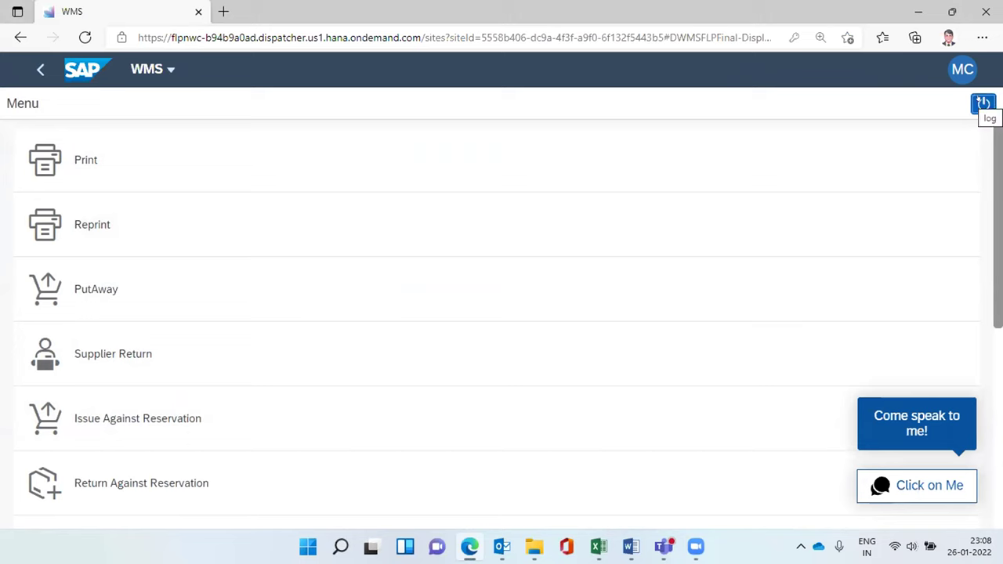
Preview the warehouse menu in the browser's device emulation as an iPad Mini, and close the developer tools.
right_click(982, 103)
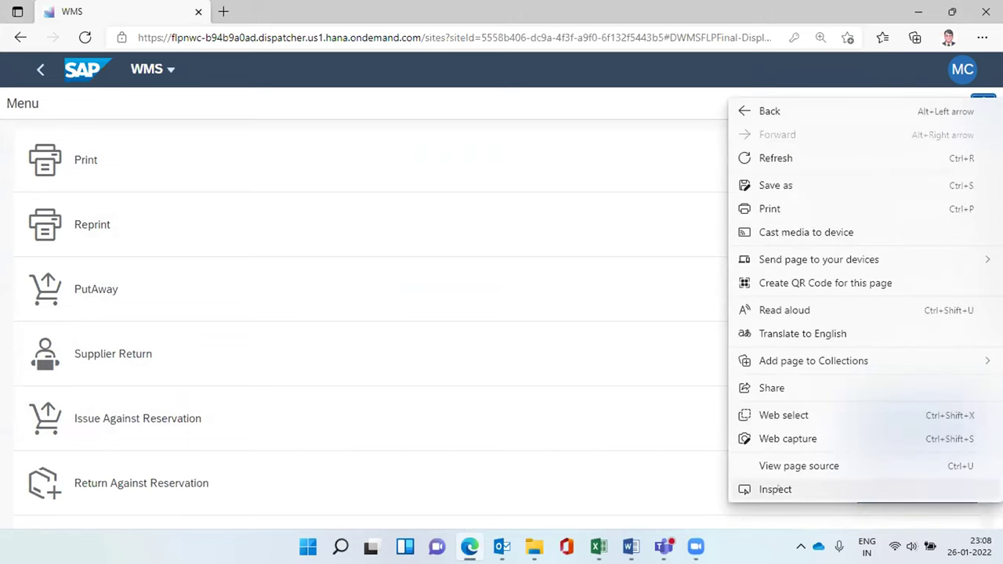
click(776, 490)
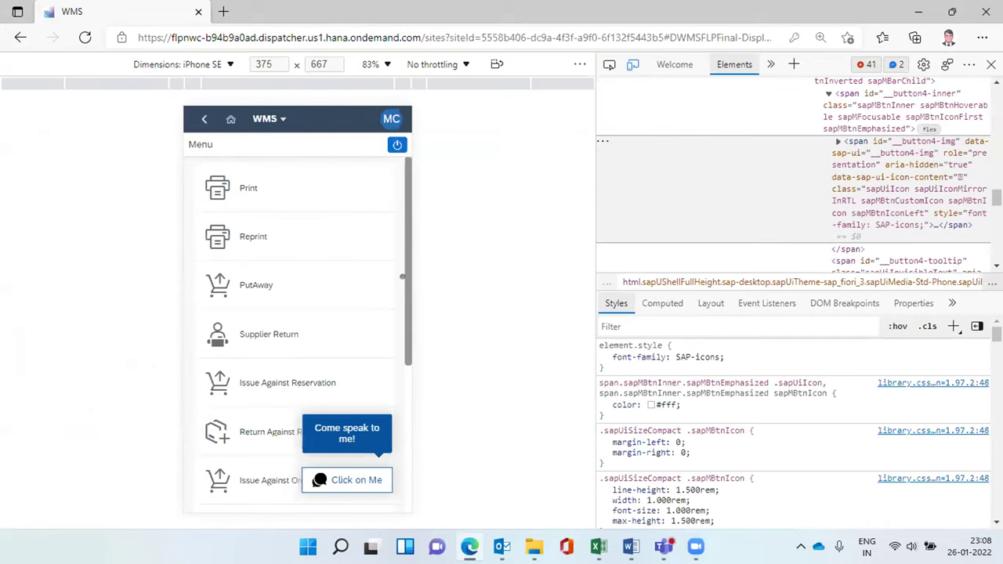
mouse_move(402, 277)
mouse_down()
mouse_move(404, 416)
mouse_move(411, 287)
mouse_up()
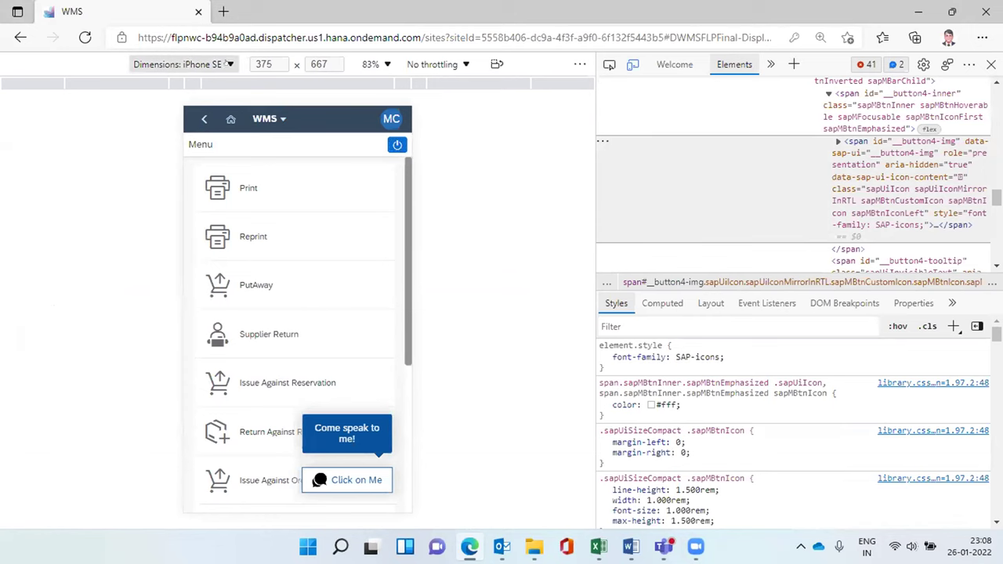
click(228, 64)
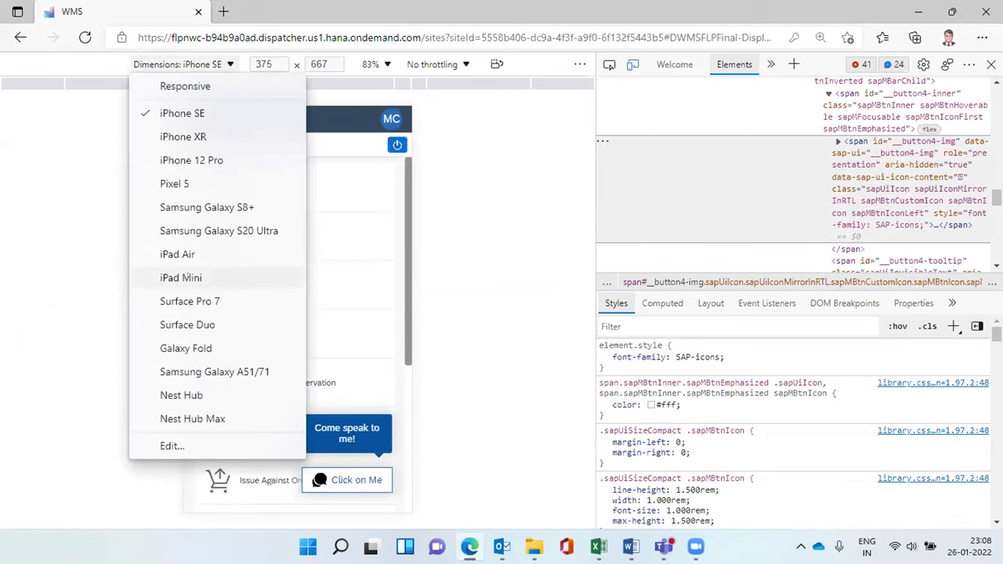
click(181, 277)
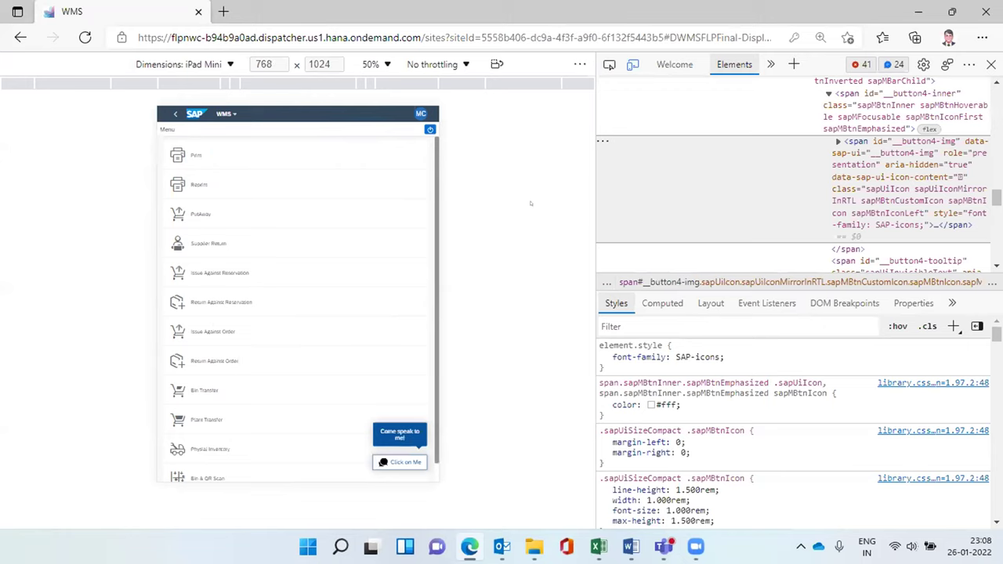
click(990, 65)
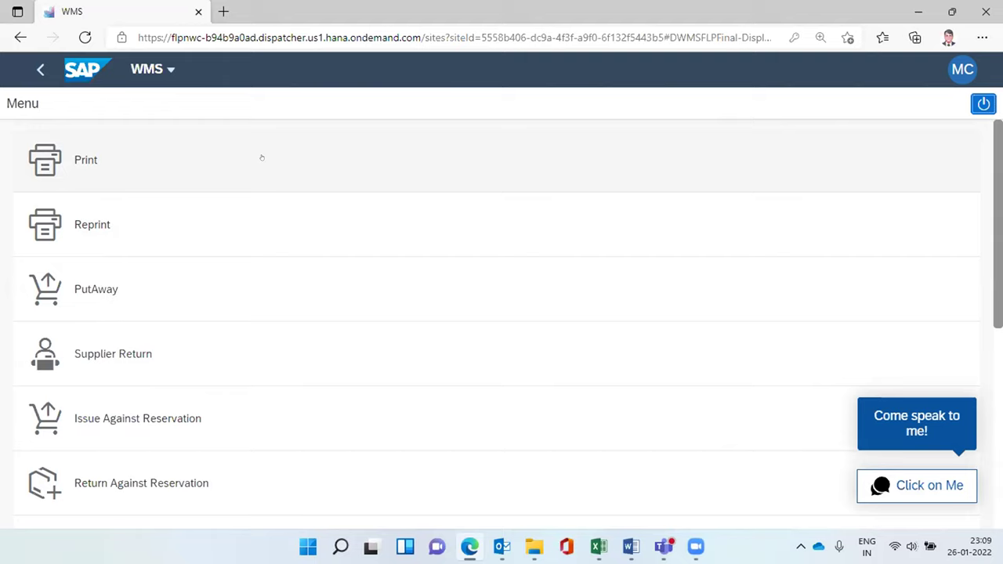
Open the Print function and select the goods receipt for Raw Material Normal.
click(72, 158)
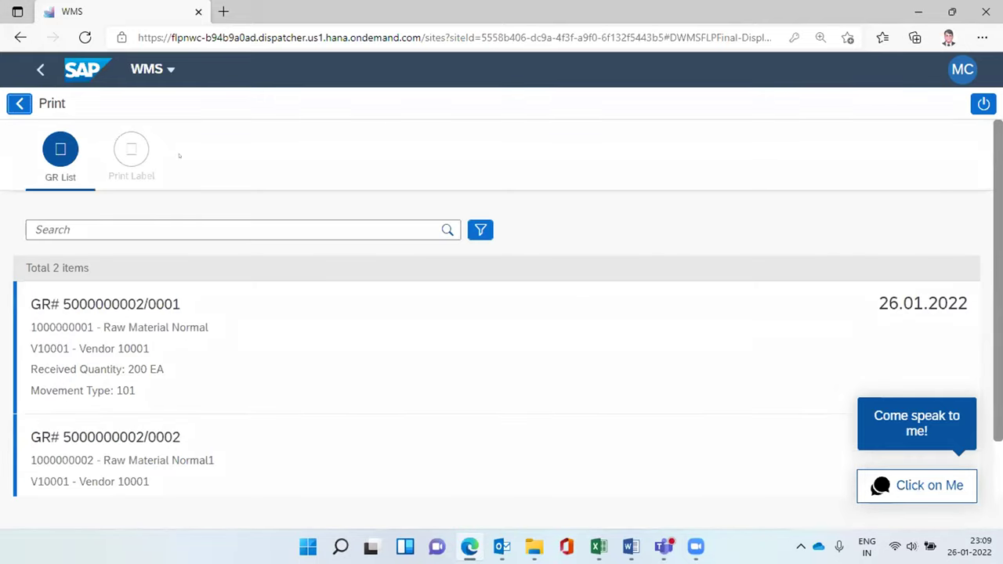
scroll(366, 308, down, 1)
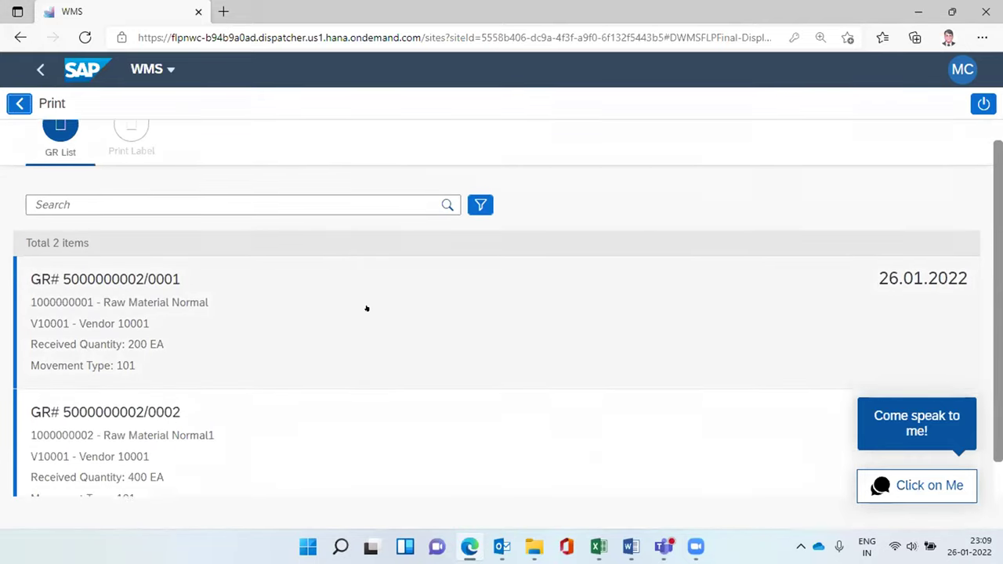
scroll(366, 308, down, 1)
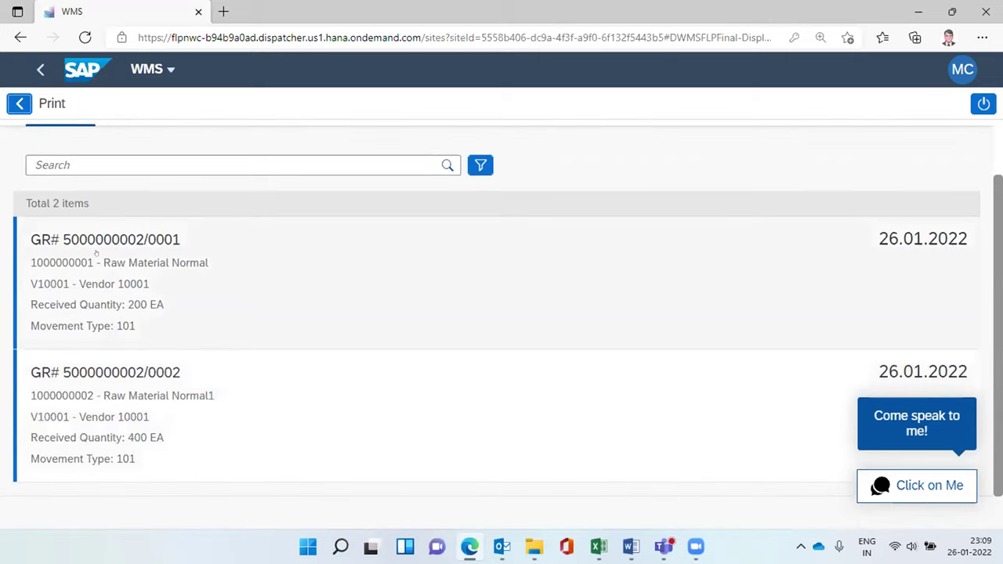
click(96, 251)
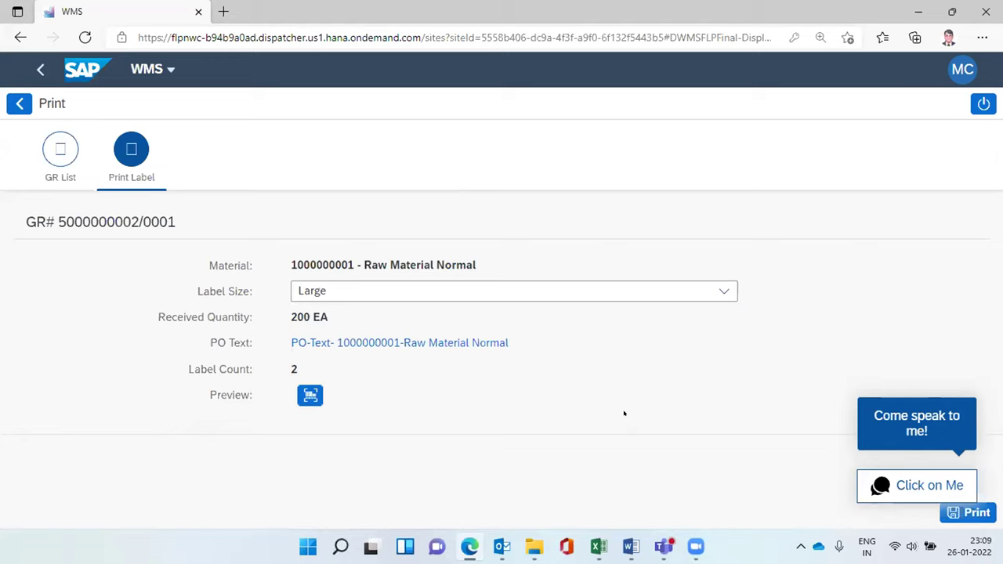
Check the available label sizes and preview both Large QR labels for Raw Material Normal.
click(724, 291)
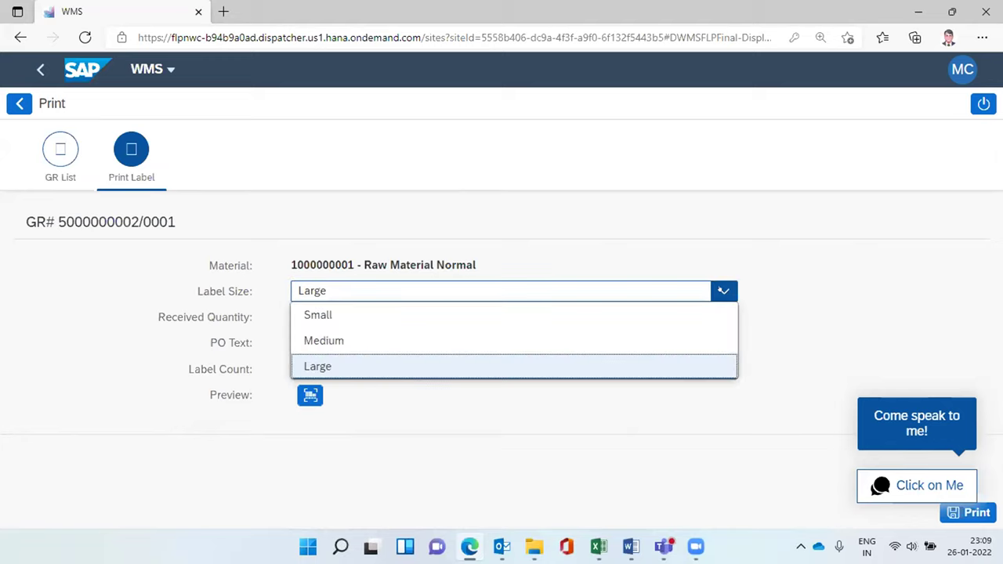
click(603, 427)
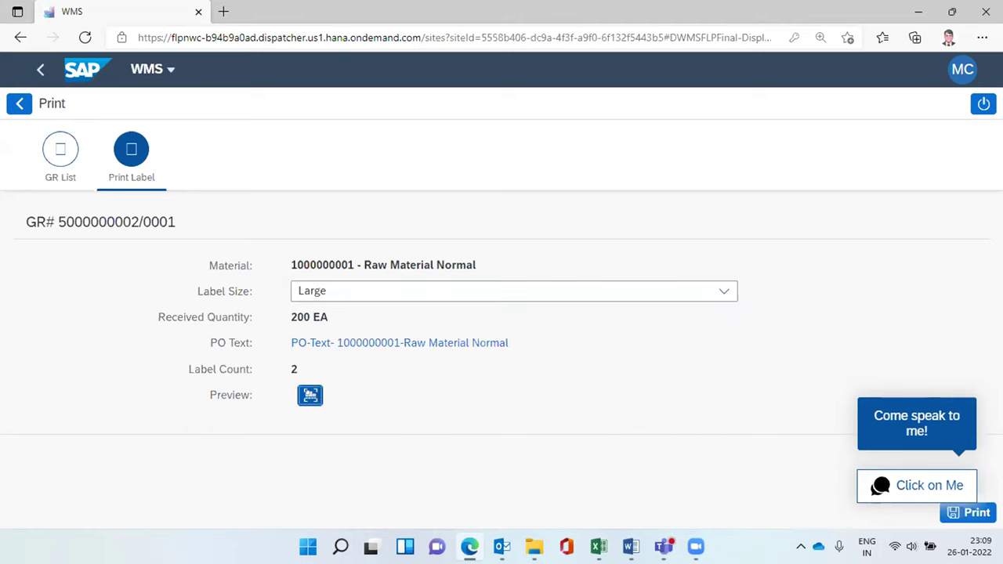
click(309, 394)
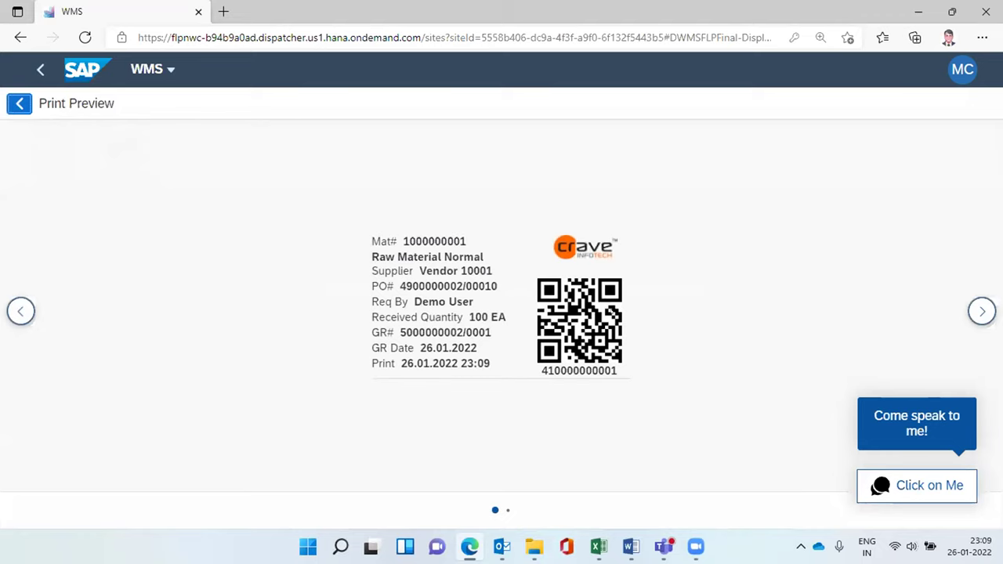
click(981, 311)
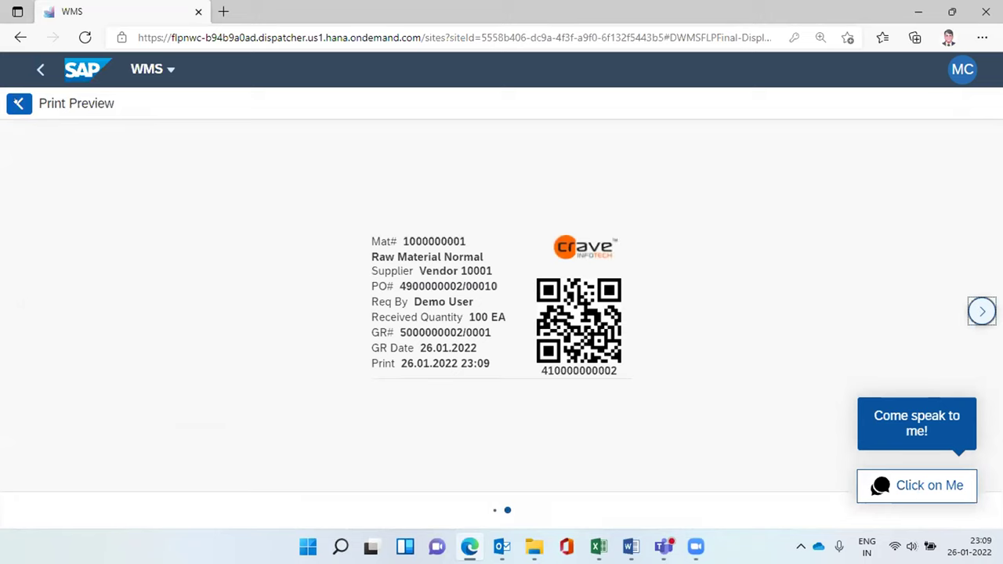
click(19, 104)
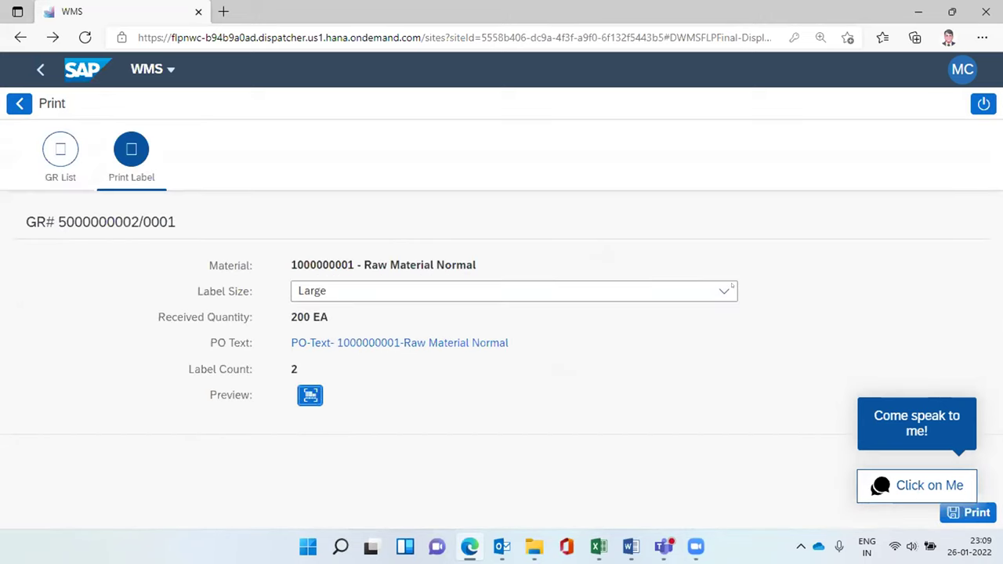
Set the label size to Small, and print the QR labels for Raw Material Normal after previewing them.
click(727, 290)
click(313, 314)
click(309, 396)
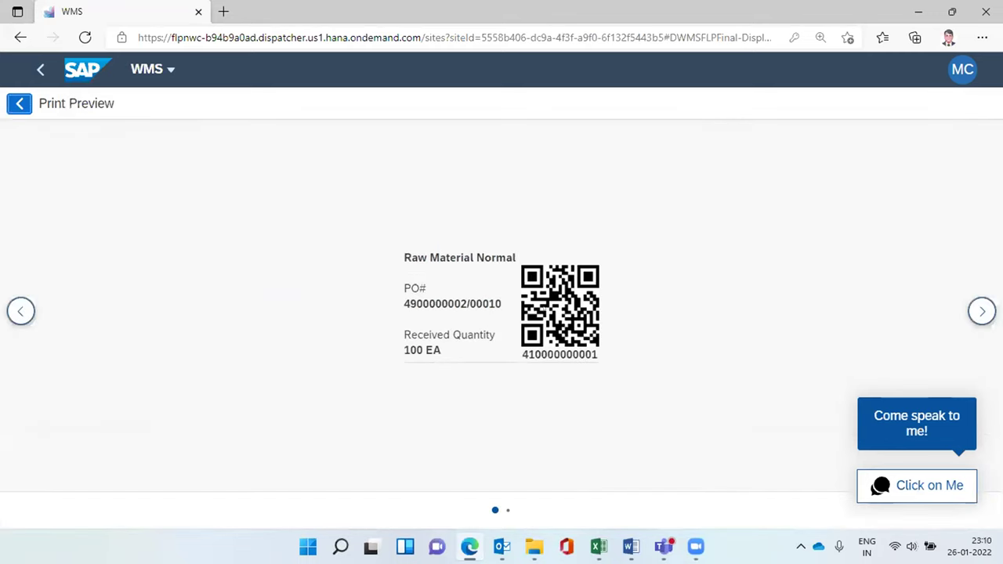
click(20, 104)
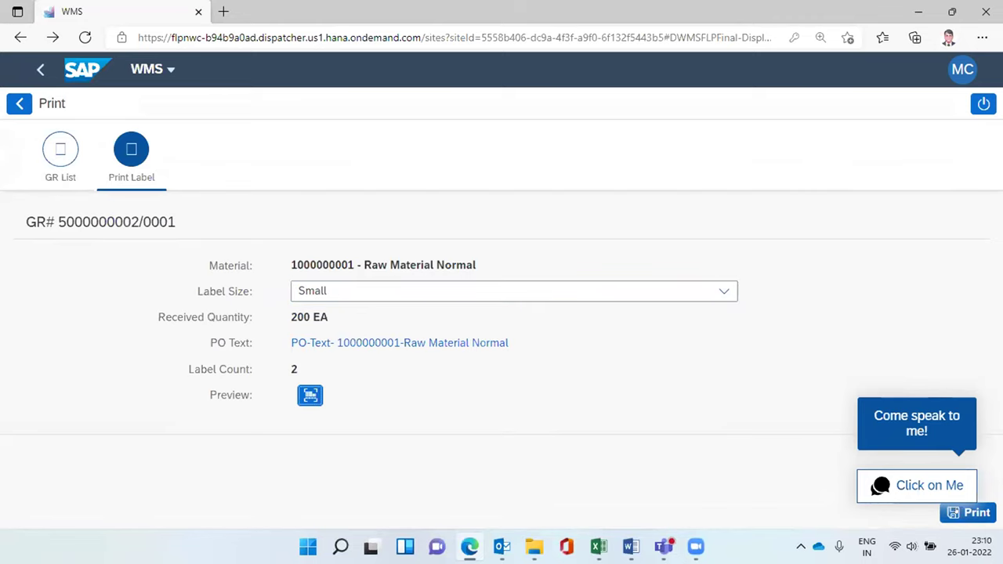
click(963, 511)
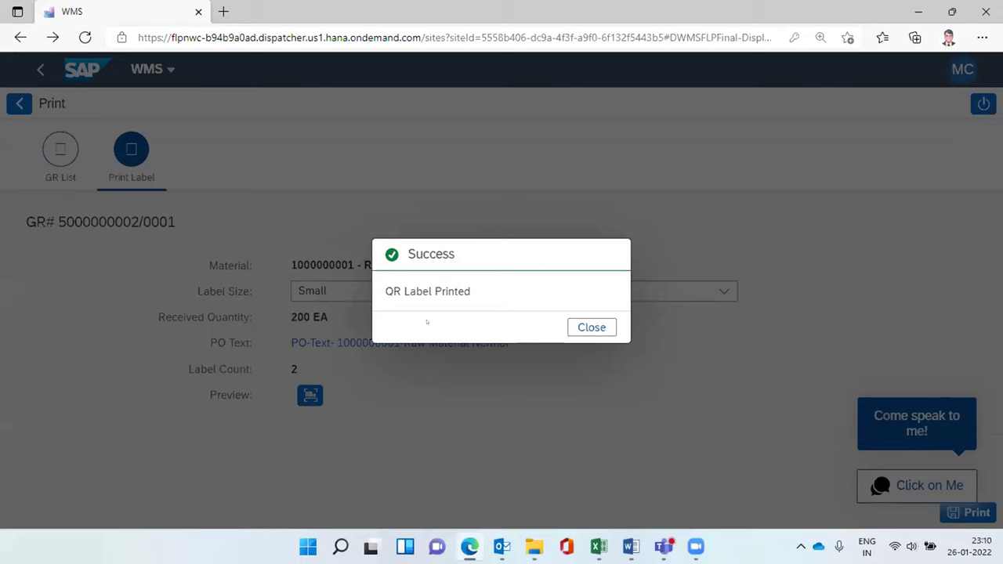
click(580, 324)
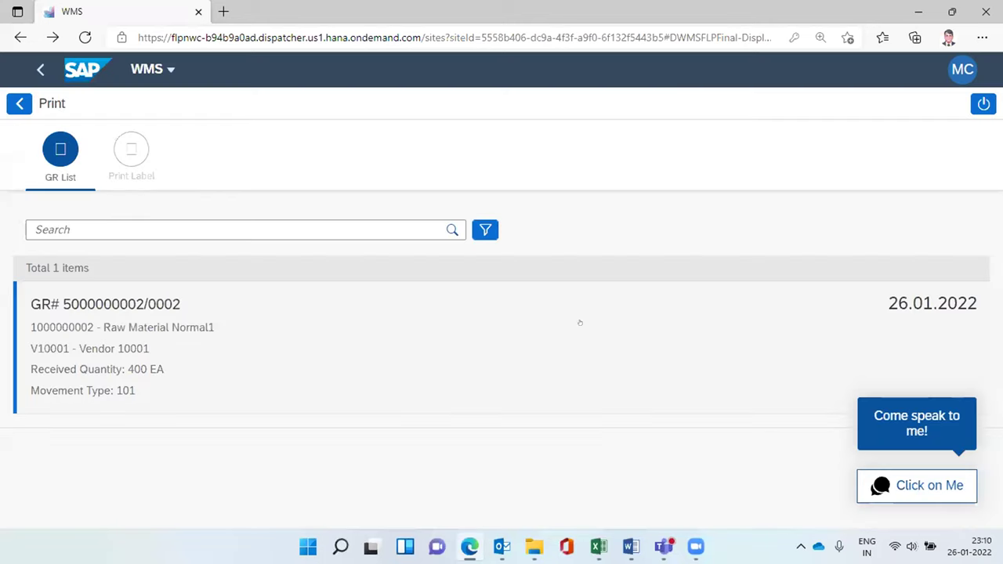
Print the Large QR labels for the Raw Material Normal1 goods receipt and return to the main menu.
click(86, 324)
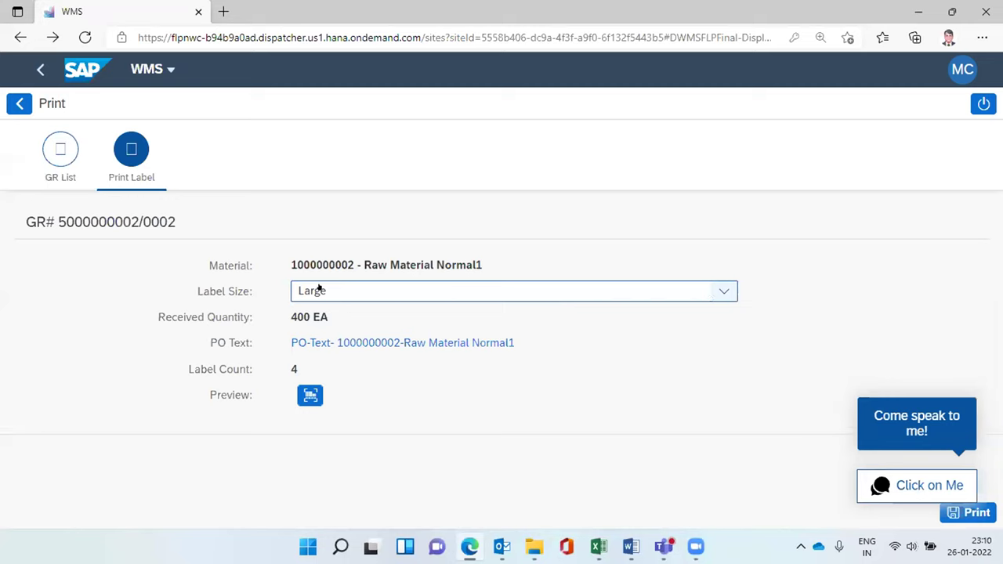
click(969, 513)
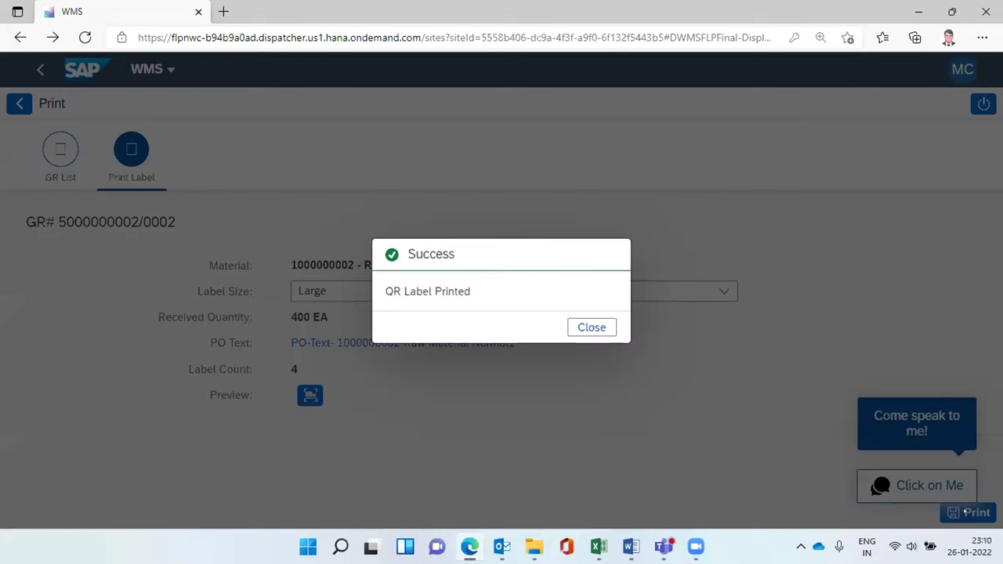
click(590, 327)
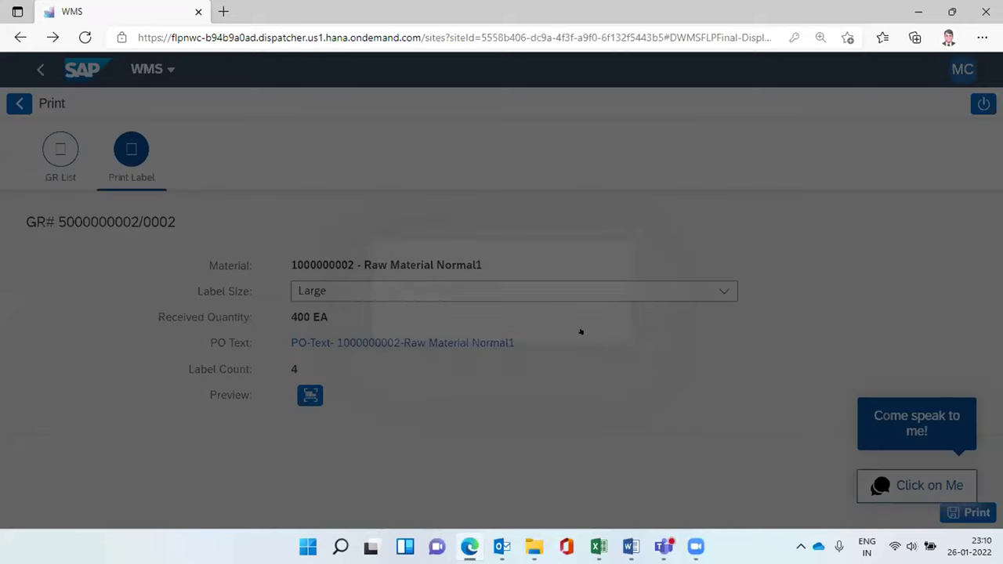
click(18, 104)
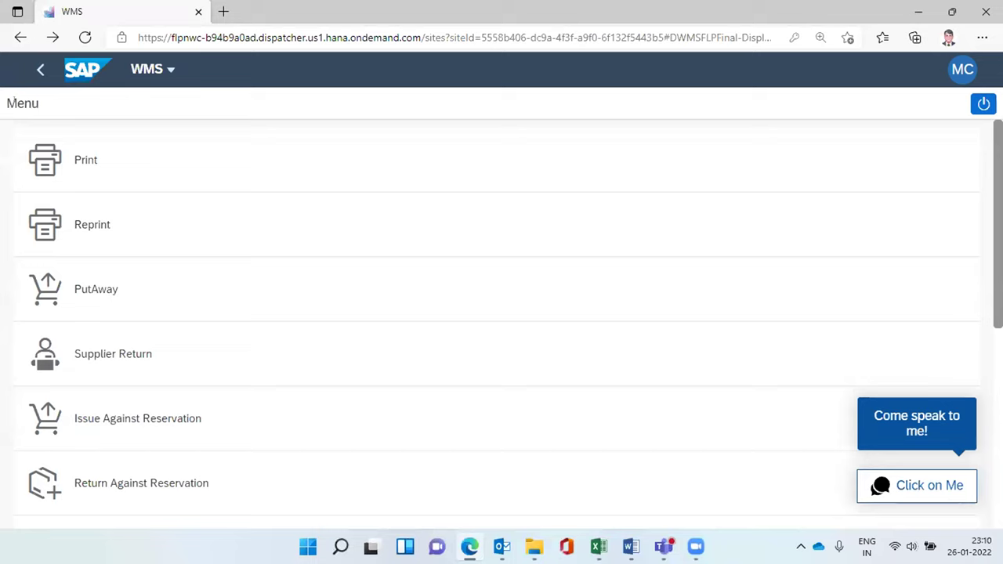
Open Bin & QR Scan, view its Bin mode, and return to the Mat.QR Label mode.
scroll(403, 237, down, 4)
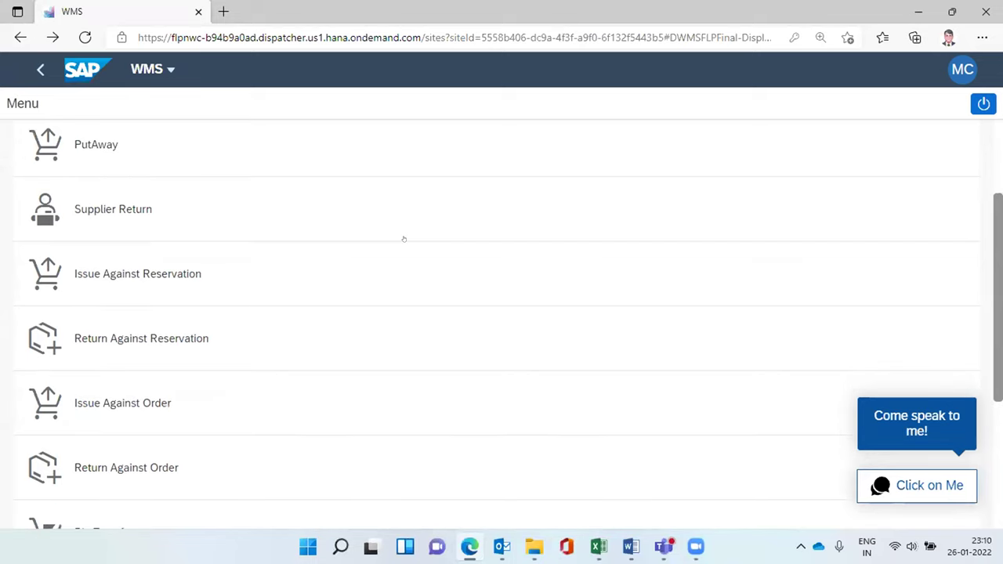
scroll(403, 239, down, 2)
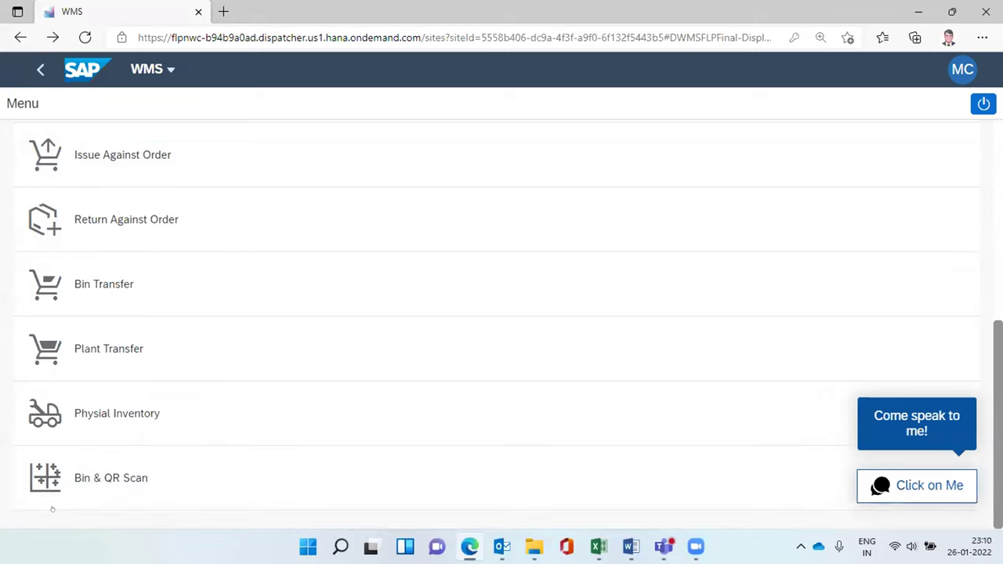
click(59, 475)
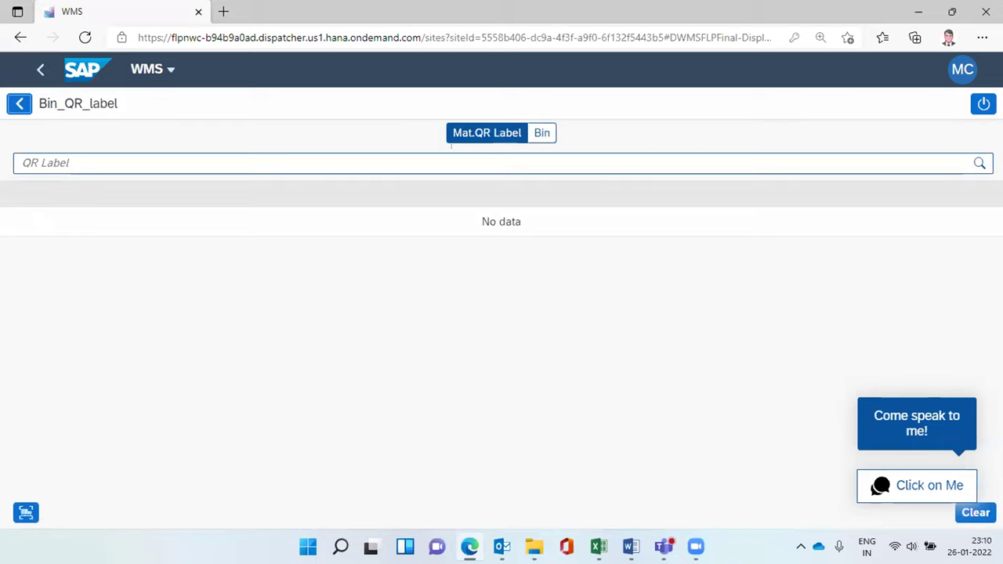
click(541, 133)
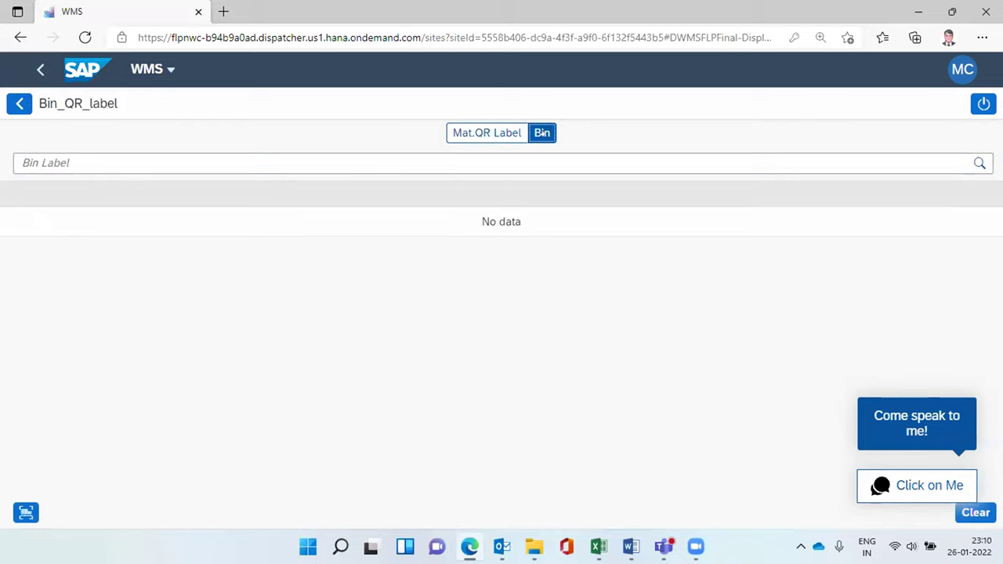
click(459, 132)
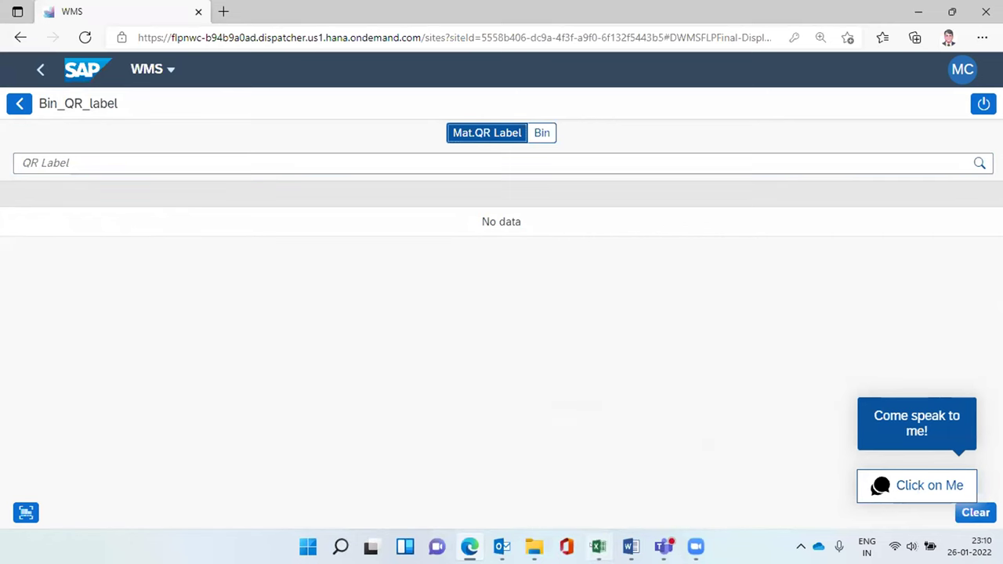
click(598, 546)
click(170, 367)
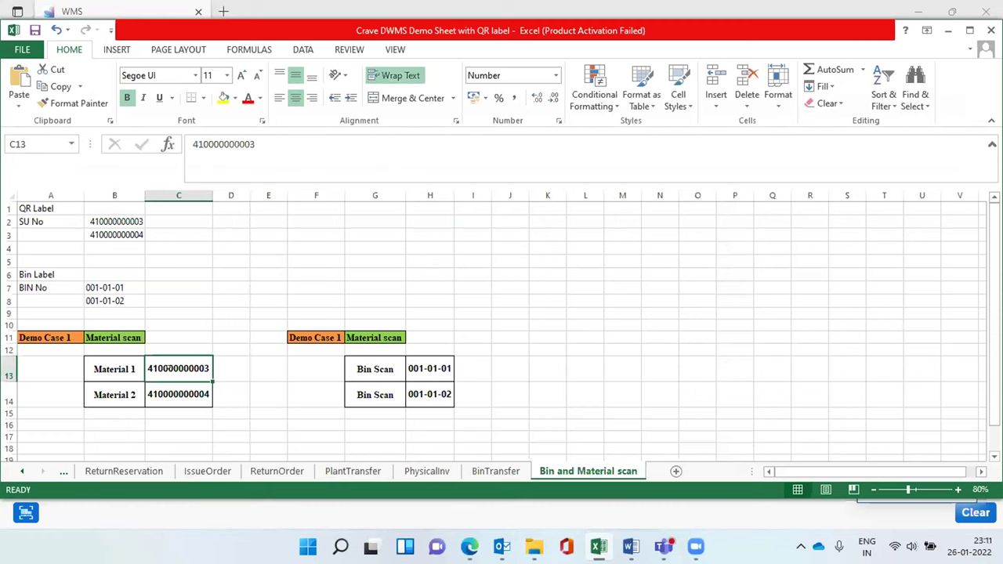
key(ctrl+c)
key(alt+Tab)
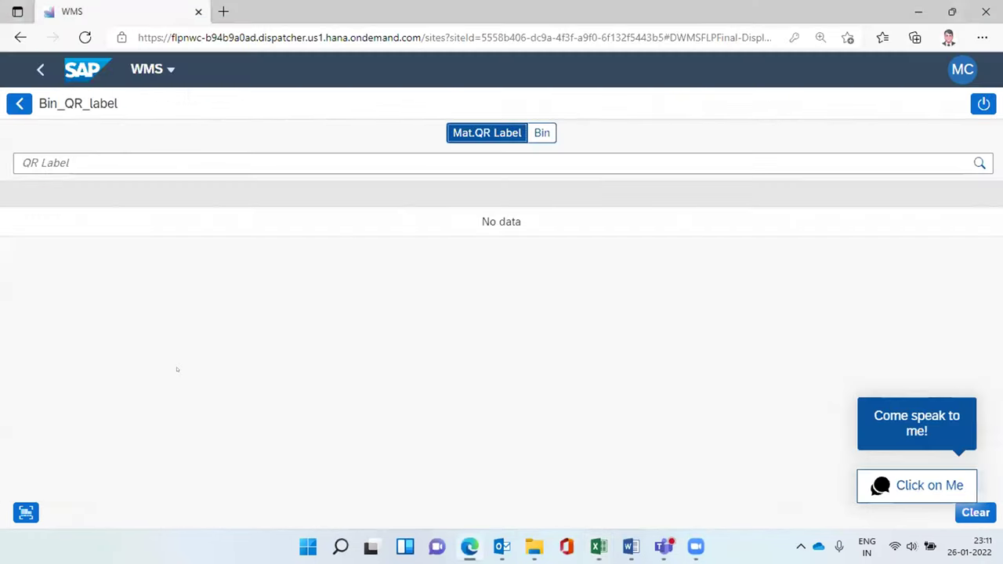
click(88, 160)
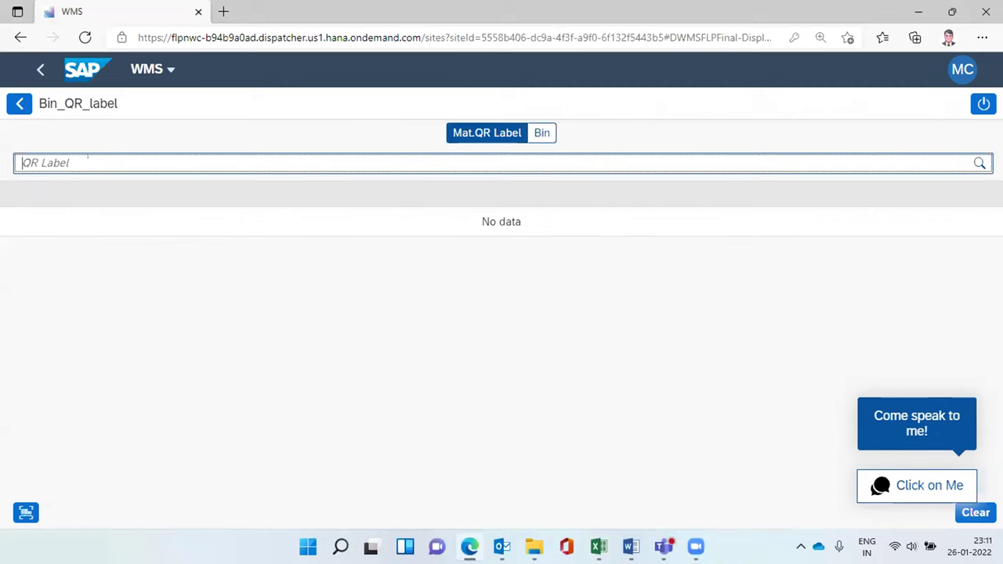
key(ctrl+v)
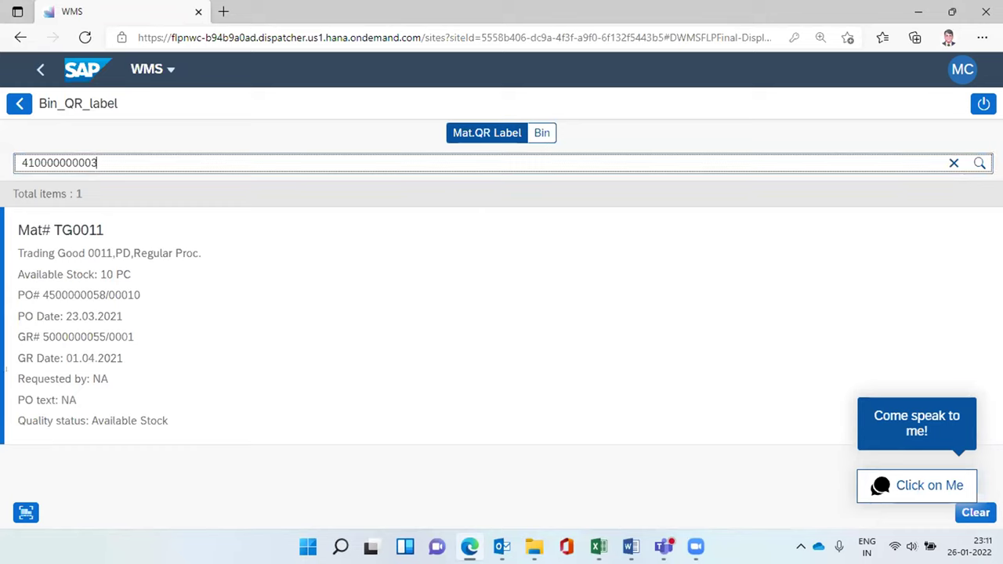
Copy bin number 001-01-01 from the Excel demo sheet and look up its stock in the Bin mode of WMS.
click(540, 133)
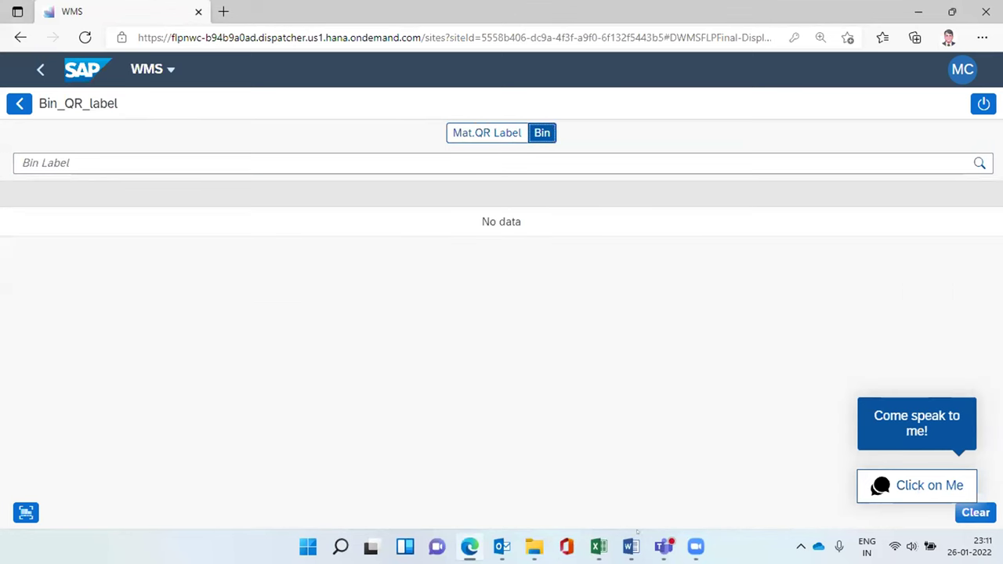
click(598, 546)
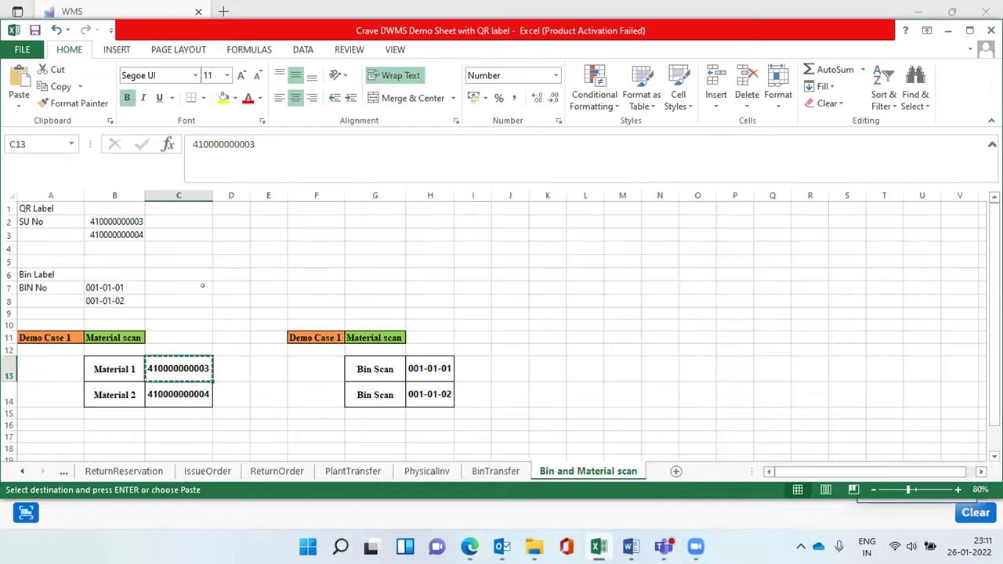
click(428, 368)
key(ctrl+c)
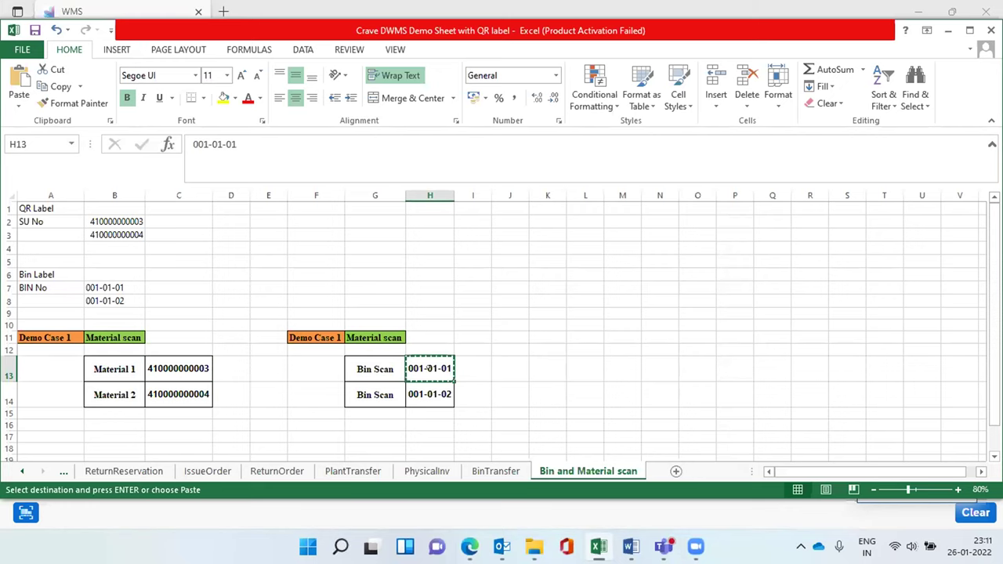
key(alt+Tab)
click(64, 161)
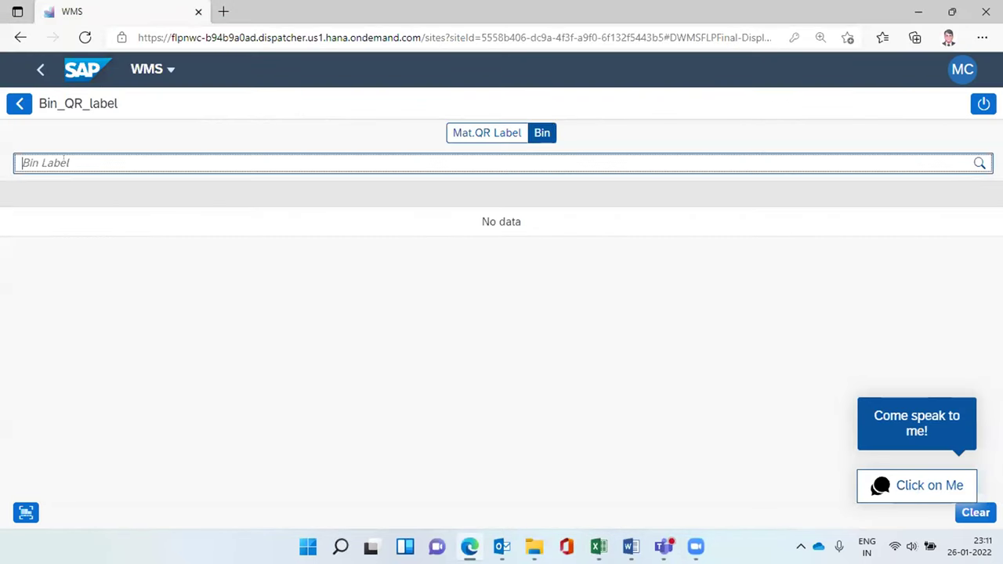
key(ctrl+v)
key(Return)
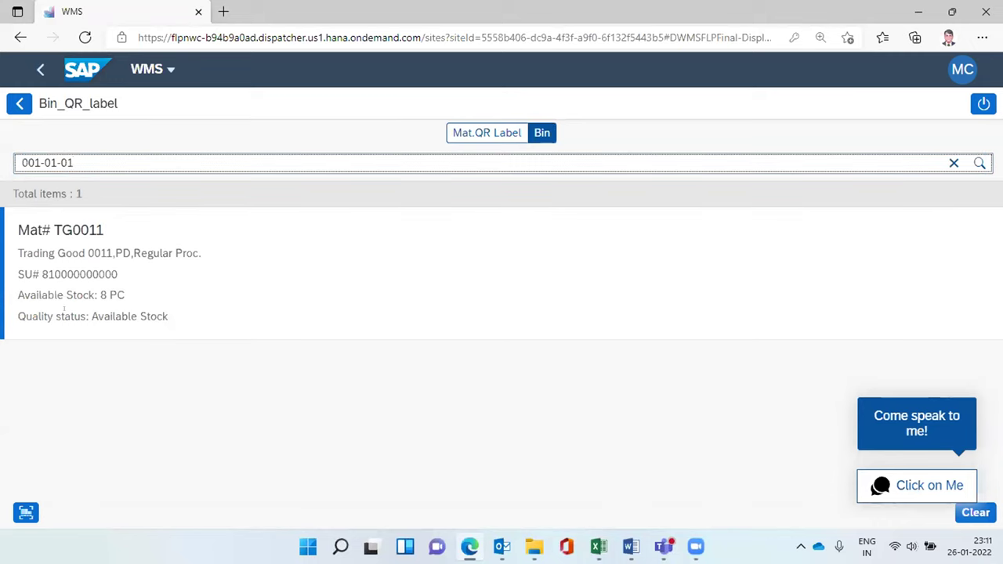
Leave the bin lookup, view the goods receipt list in Reprint, and return to the main menu.
click(18, 103)
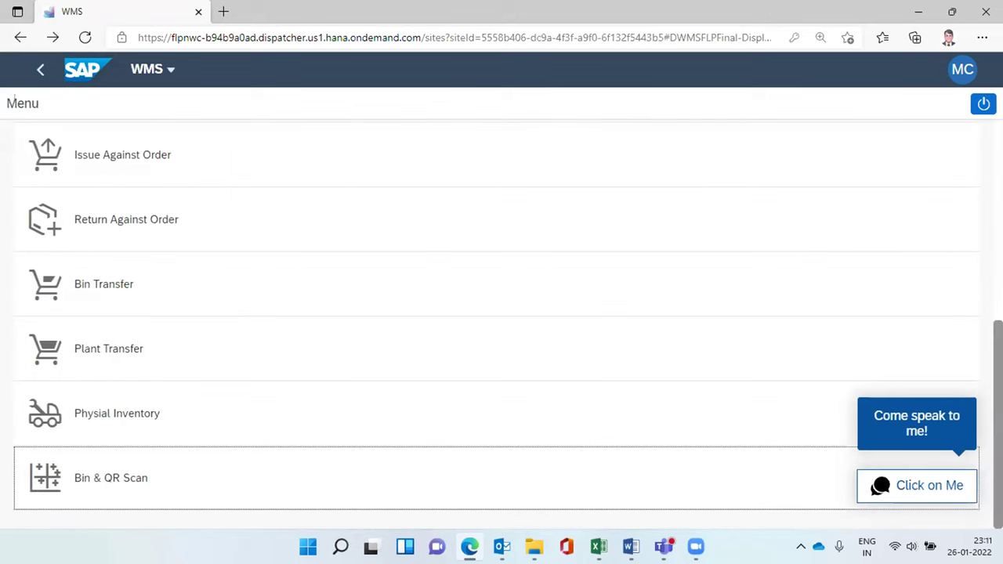
scroll(262, 170, up, 5)
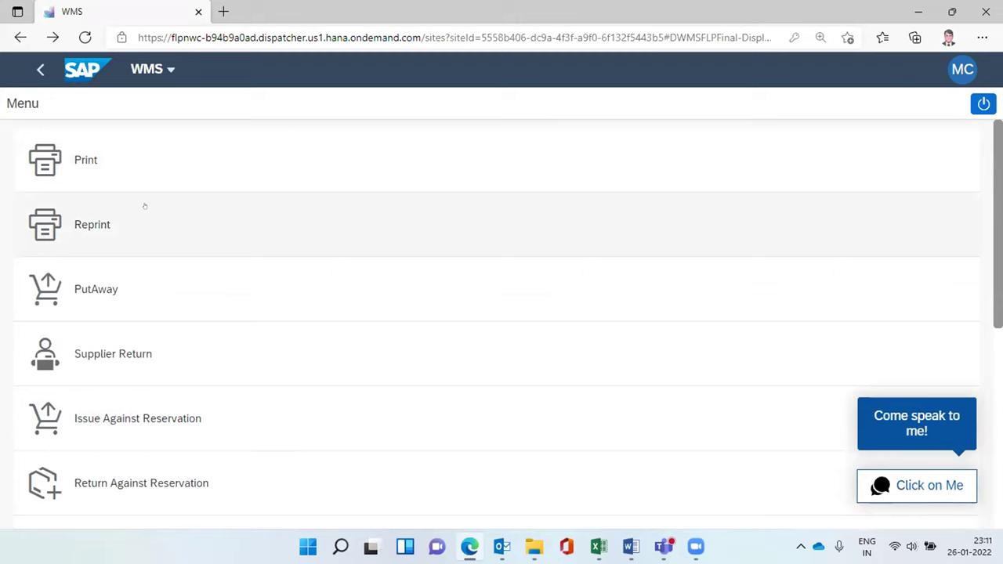
click(97, 226)
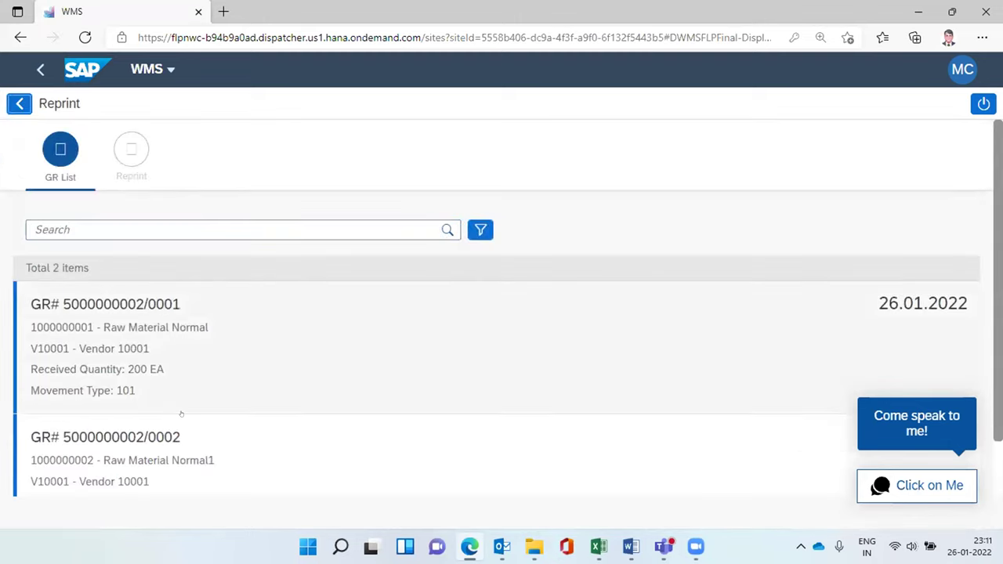
click(19, 104)
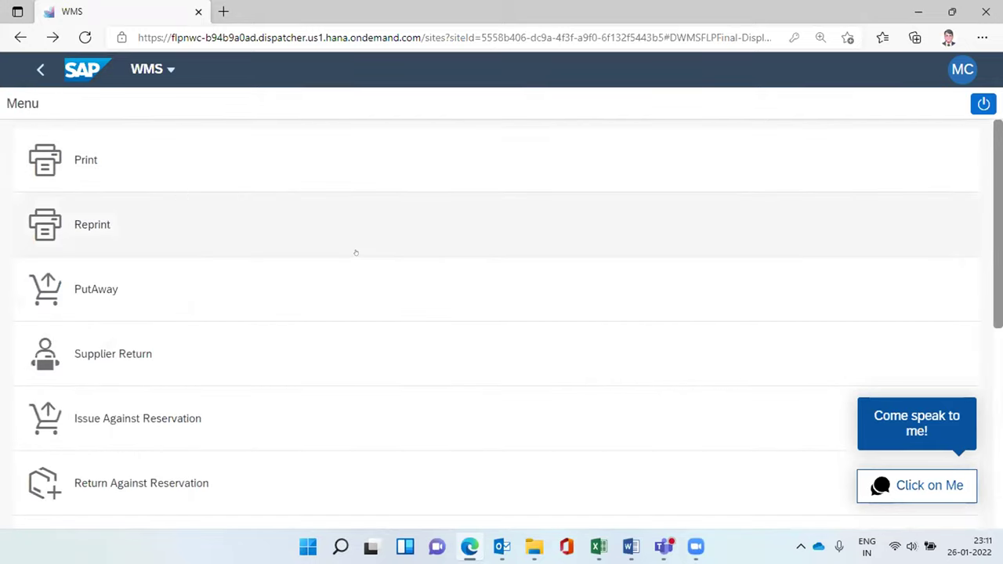
Open PutAway and select the Raw Material Normal goods receipt for put away.
scroll(355, 253, down, 1)
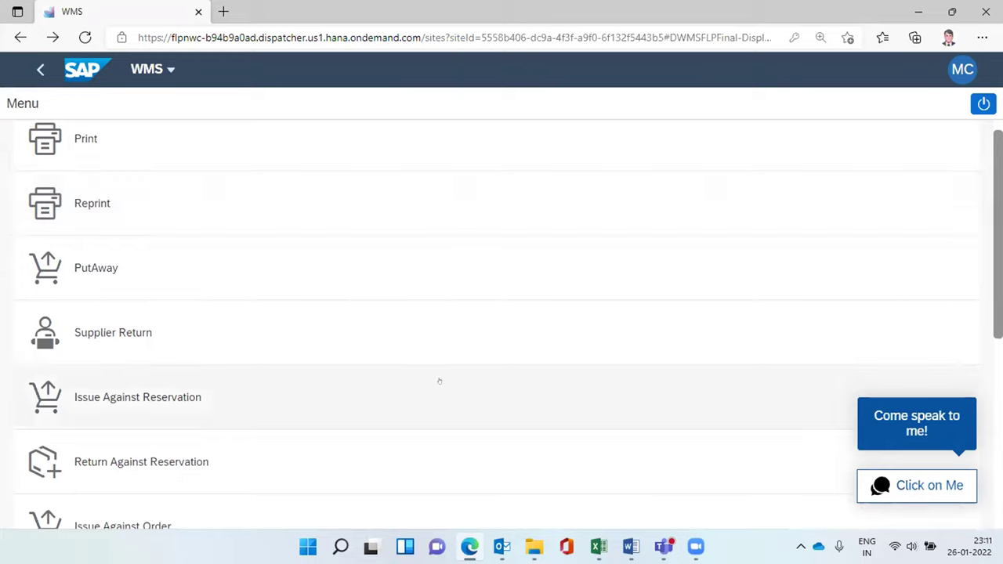
scroll(439, 381, down, 2)
scroll(439, 381, down, 2)
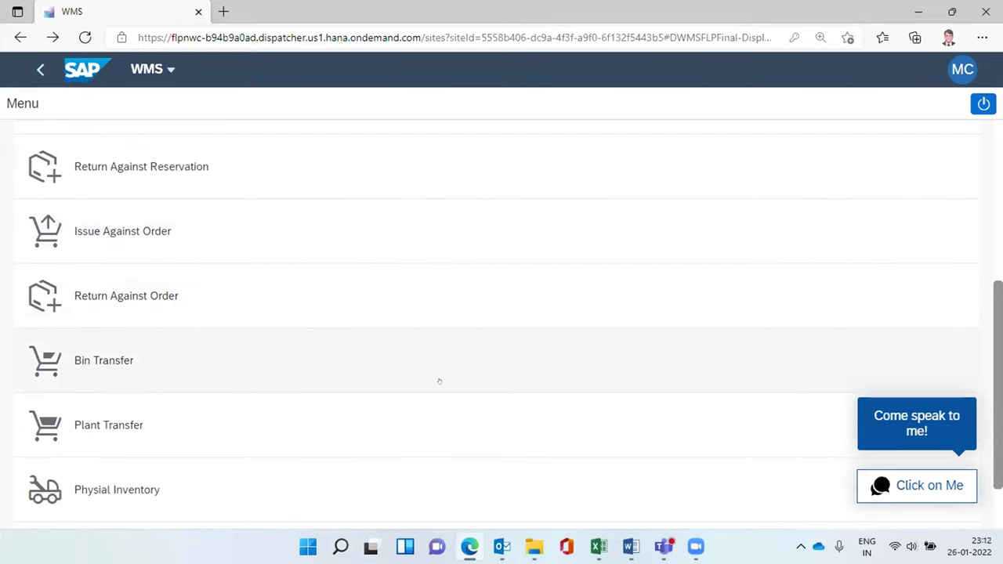
scroll(439, 380, up, 4)
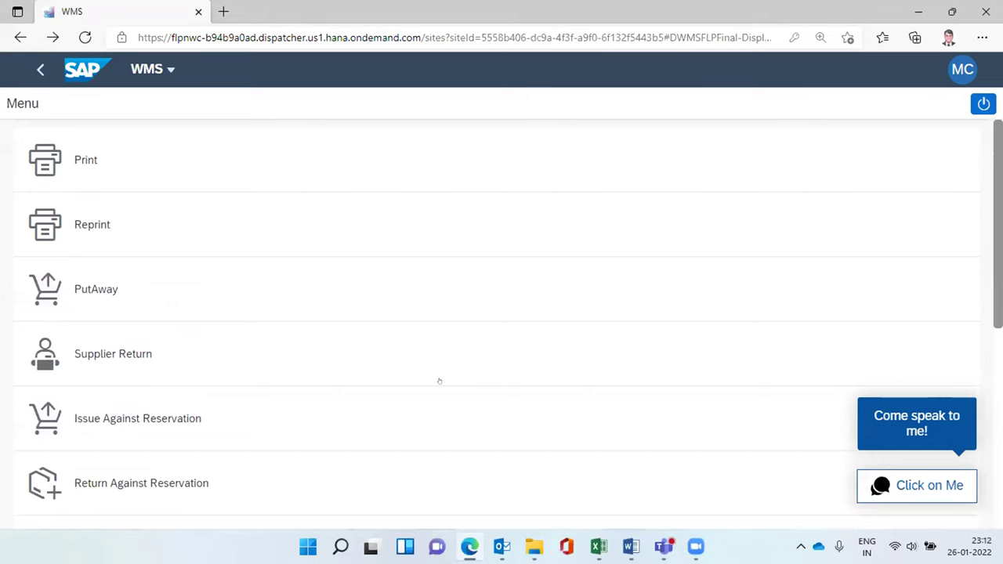
click(99, 297)
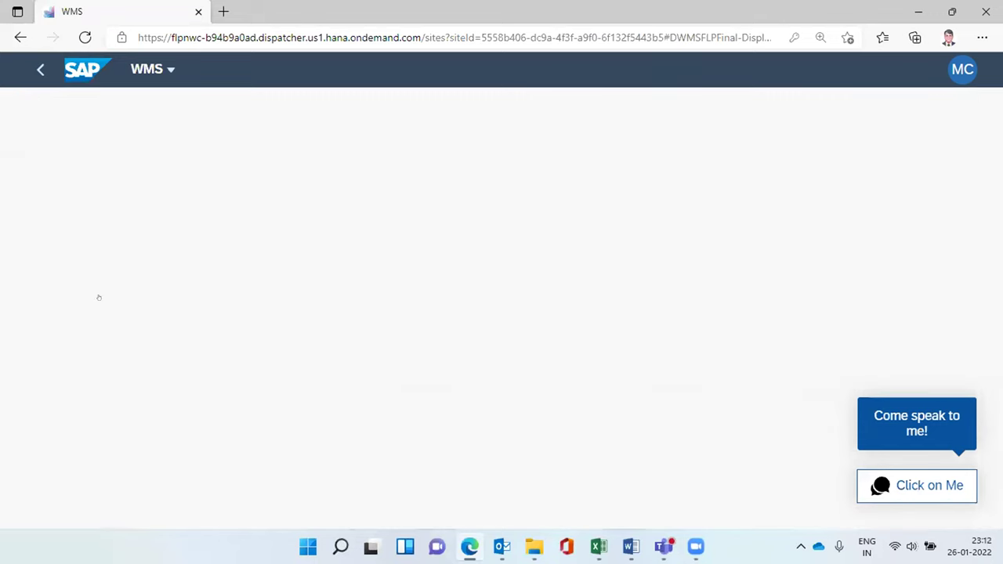
scroll(298, 322, down, 1)
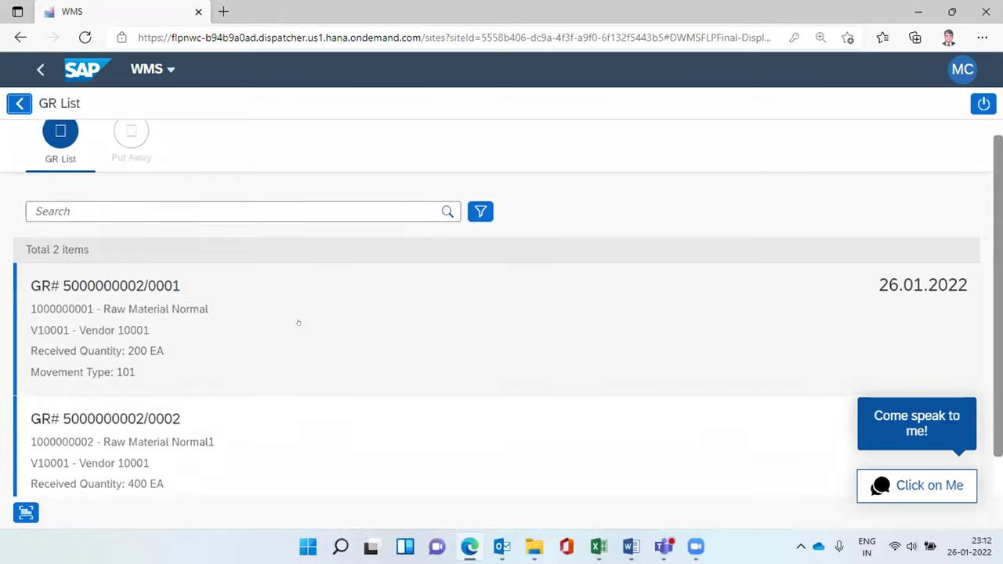
scroll(298, 322, down, 2)
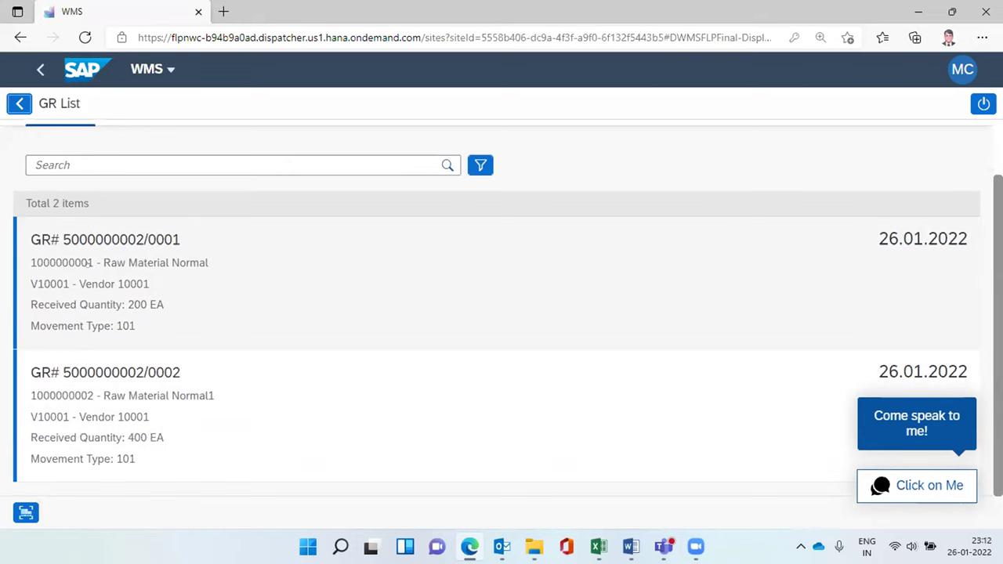
click(87, 263)
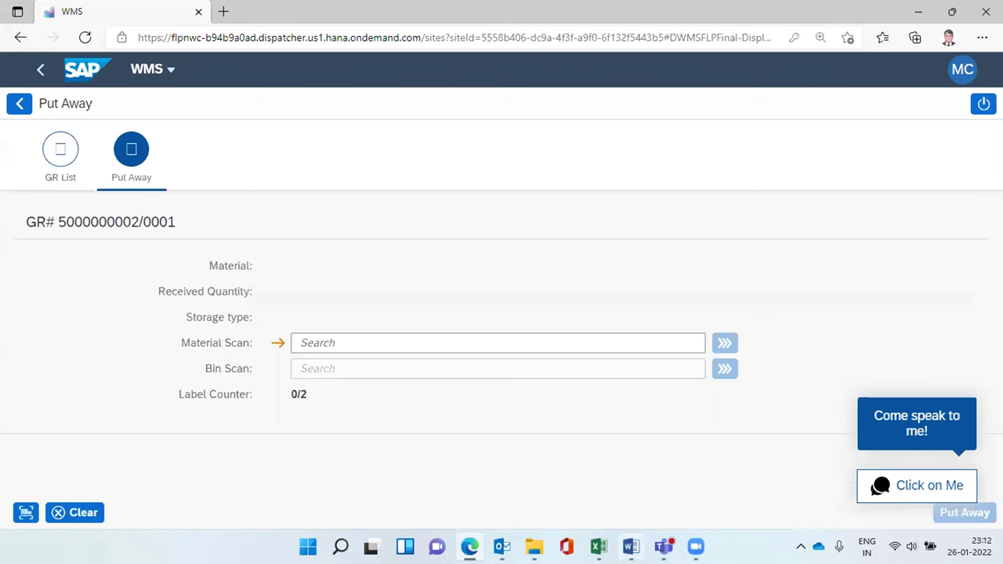
click(598, 546)
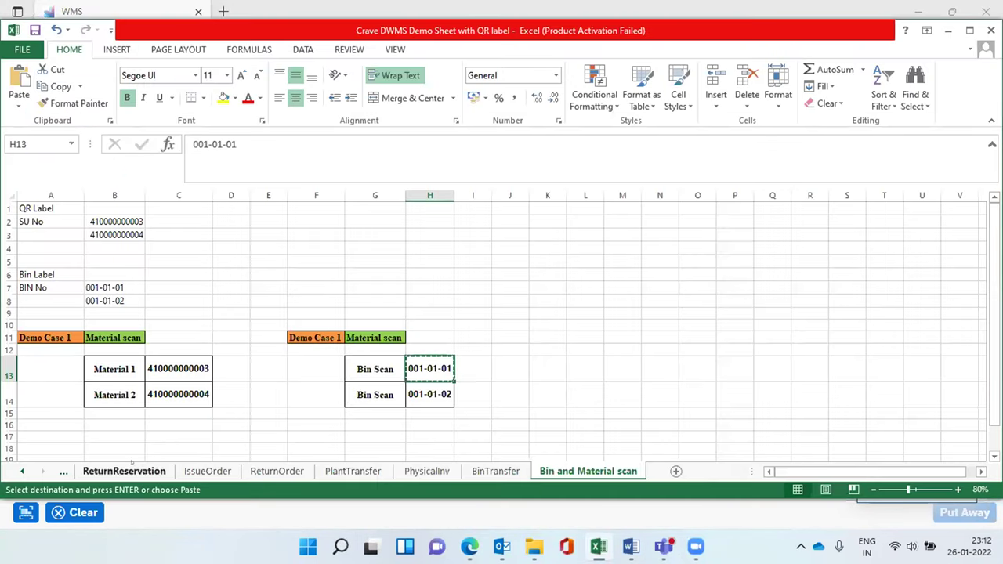
click(22, 470)
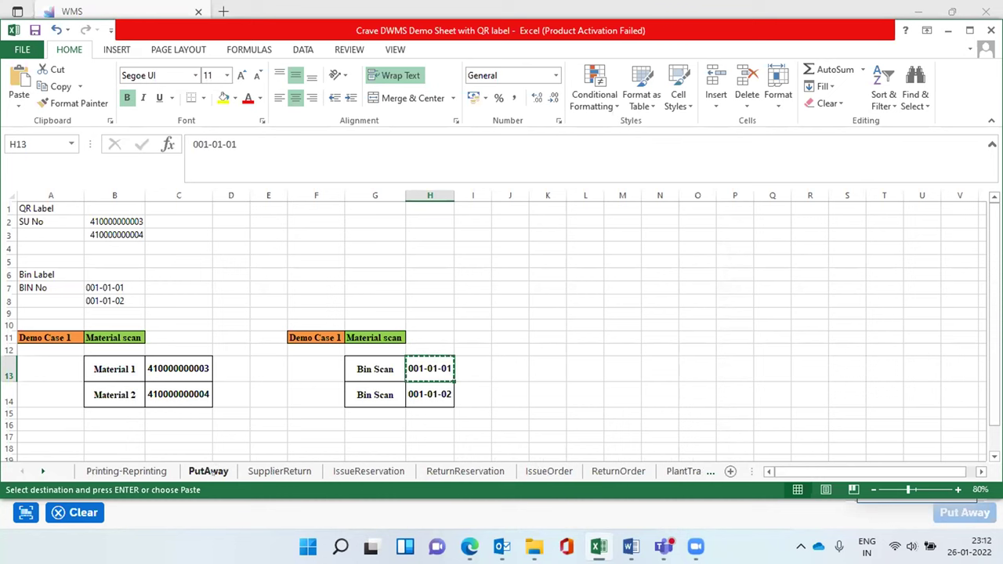
click(210, 471)
key(ctrl+c)
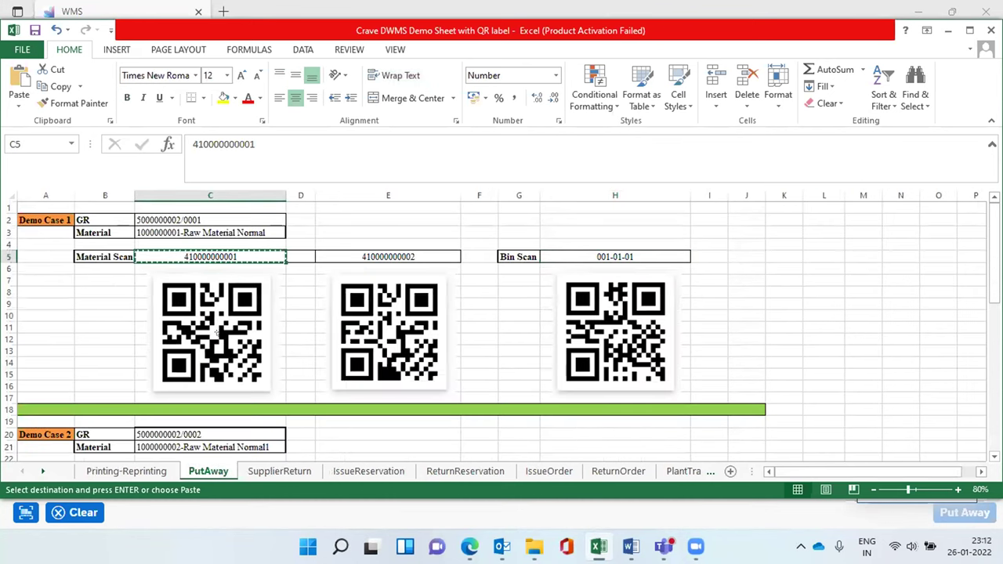
key(alt+Tab)
click(301, 342)
key(ctrl+v)
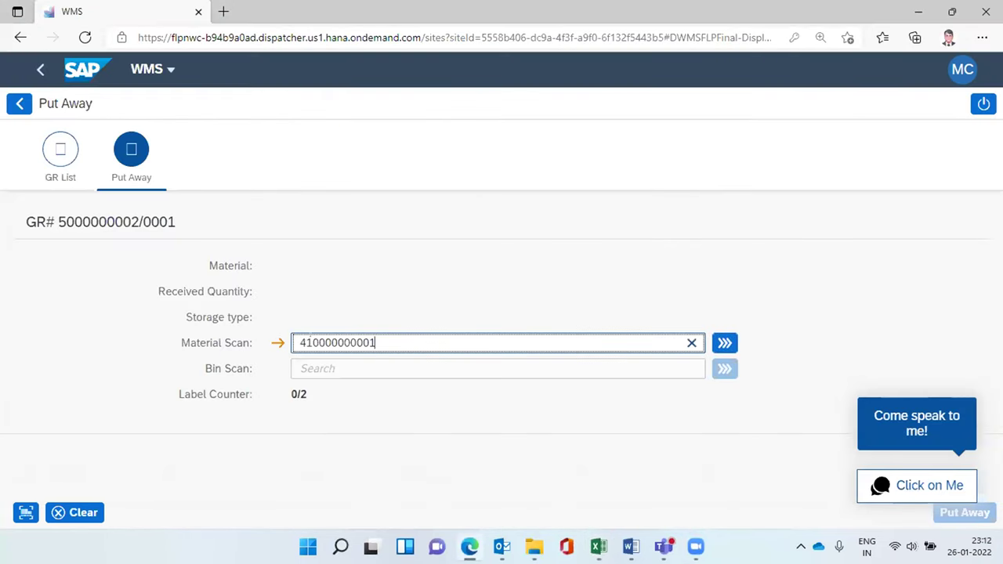
key(Tab)
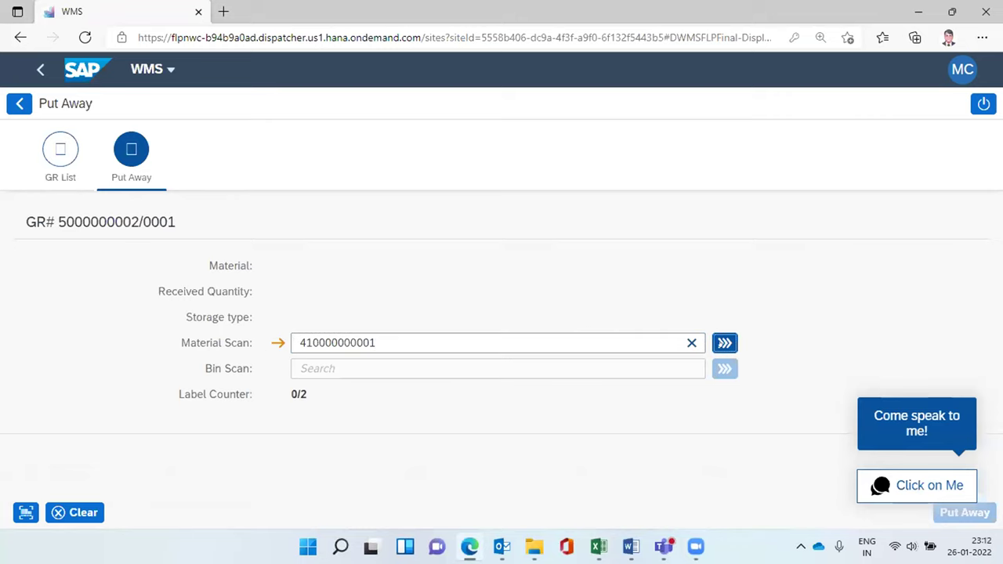
key(Return)
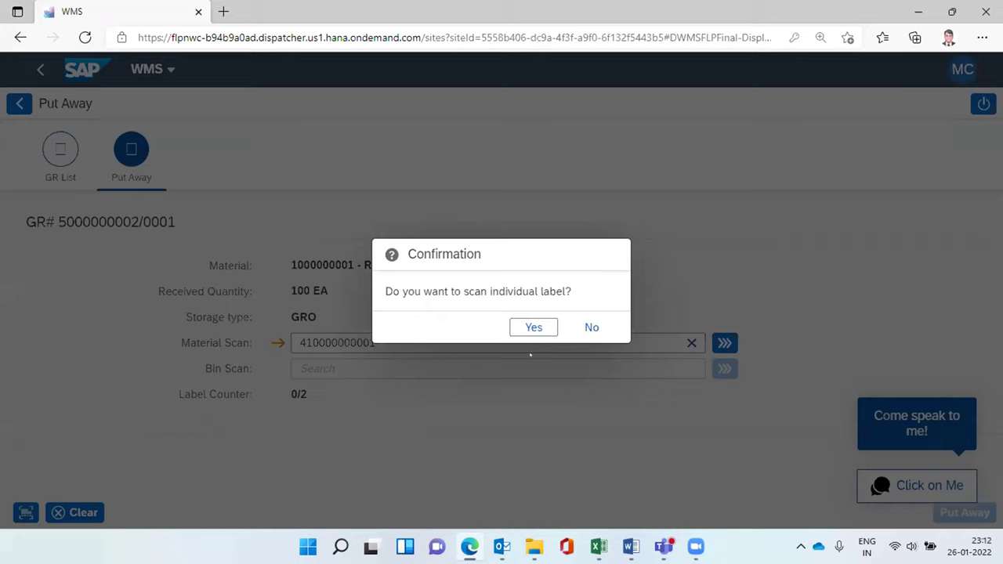
click(580, 324)
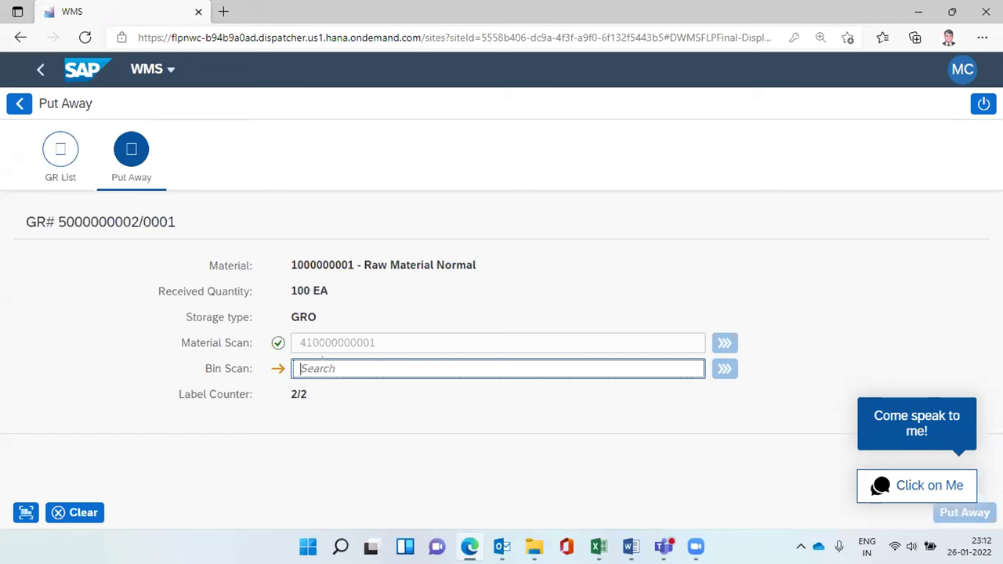
Copy bin 001-01-01 from the Excel PutAway sheet and submit it as the Bin Scan in WMS.
key(alt+Tab)
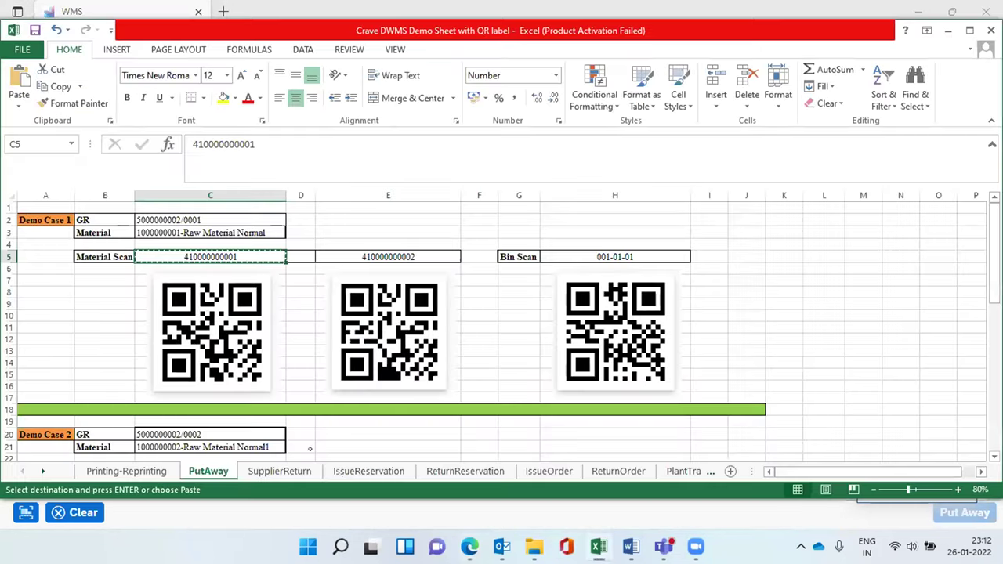
click(626, 252)
key(ctrl+c)
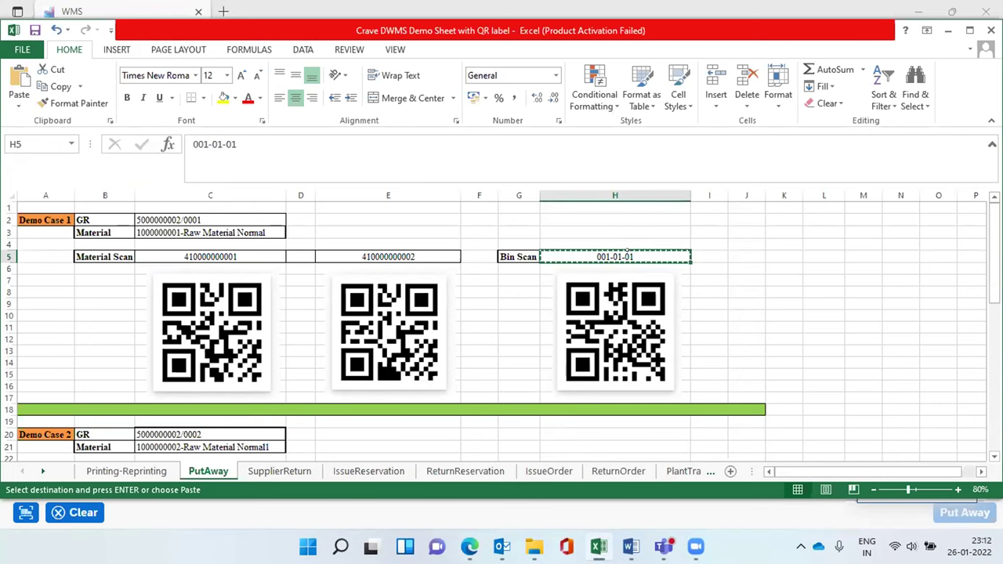
key(alt+Tab)
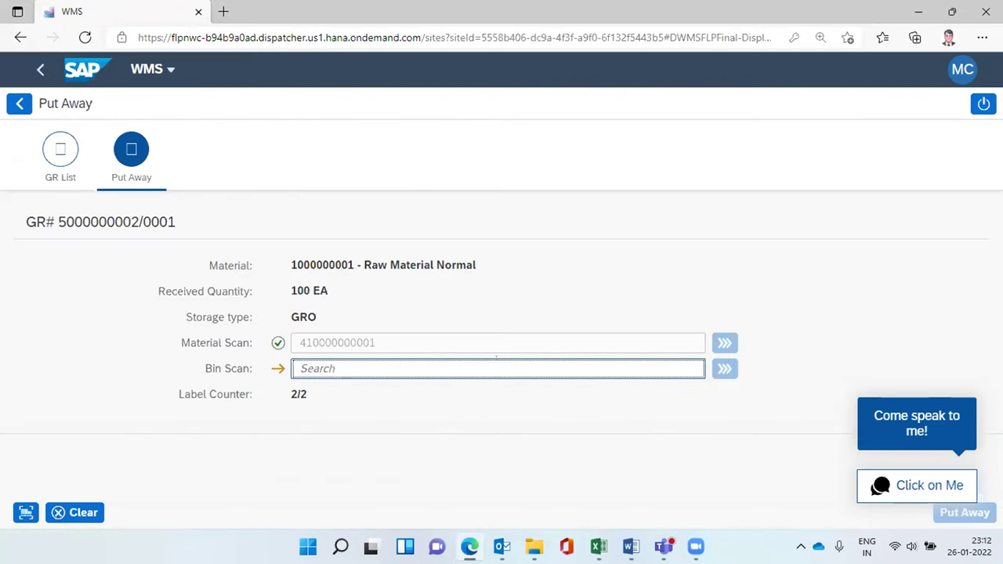
key(ctrl+v)
click(721, 368)
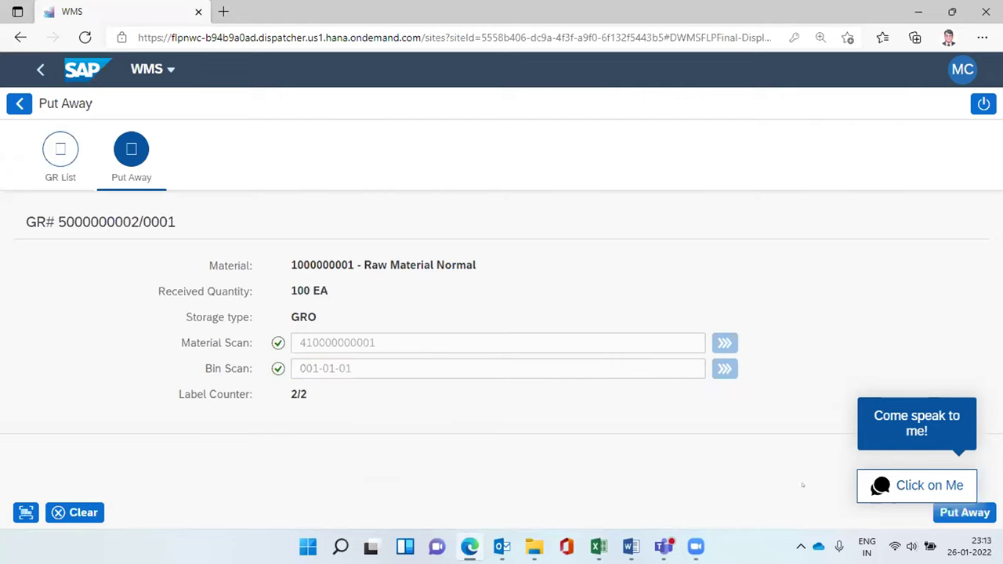
Post the put away for Raw Material Normal, acknowledge the confirmation, and return to the main menu.
click(956, 511)
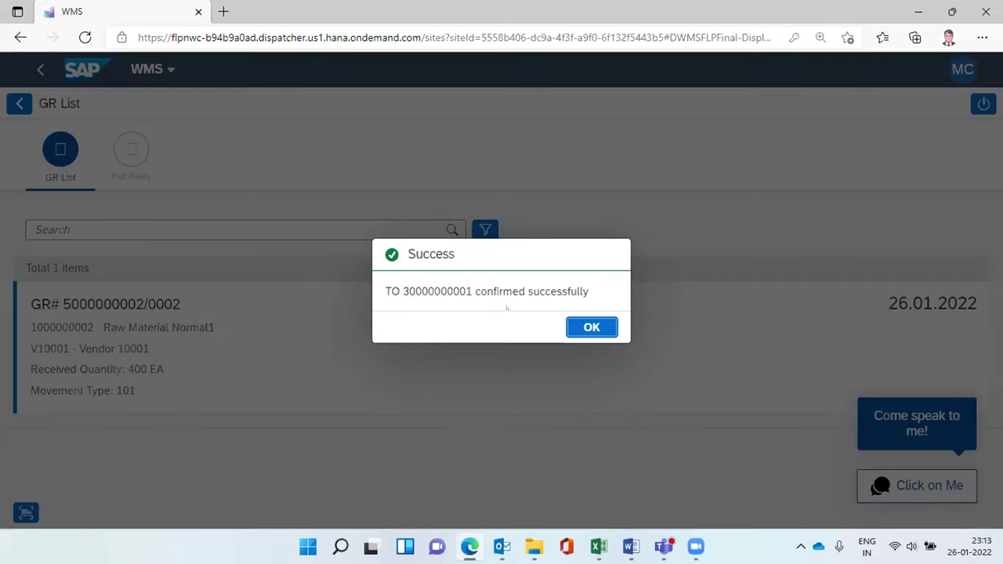
click(581, 324)
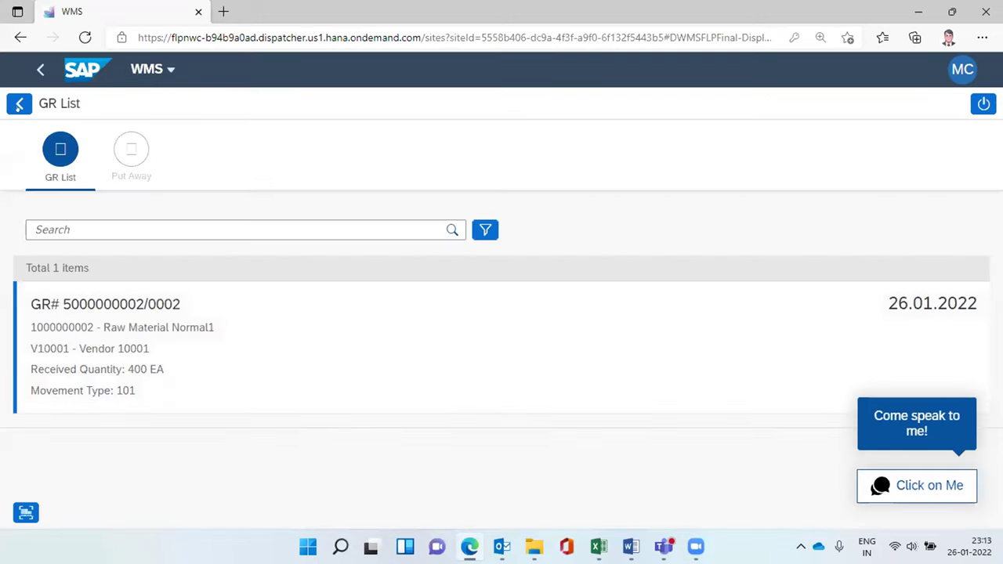
click(9, 101)
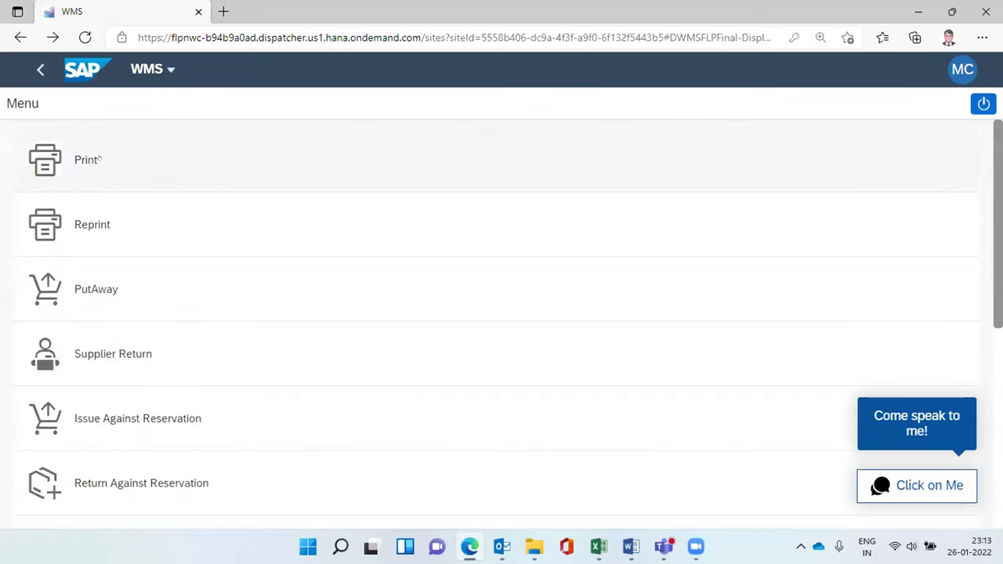
Open Issue Against Order, view the issue form for Packaging Material Normal, and return to the main menu.
scroll(214, 370, down, 3)
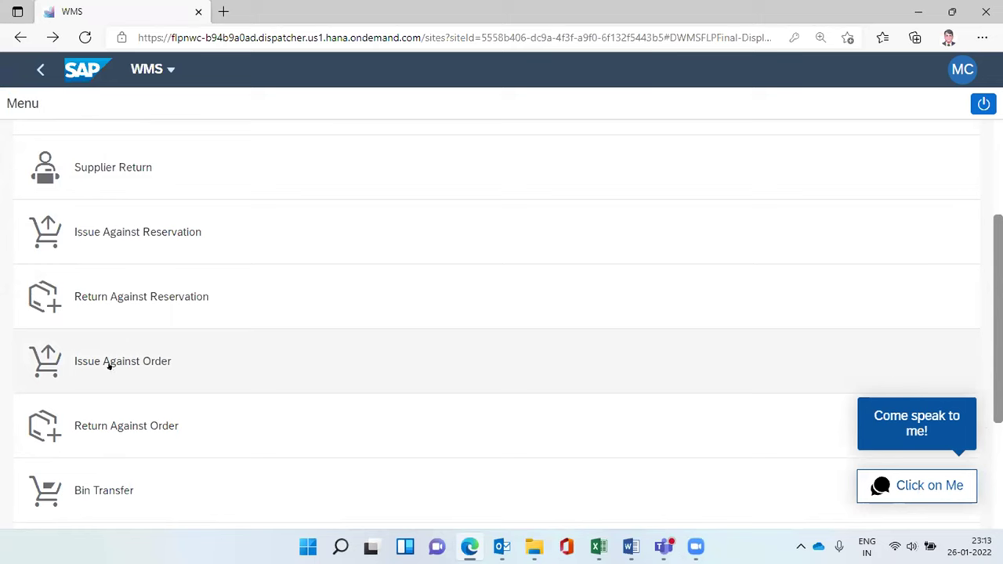
click(109, 360)
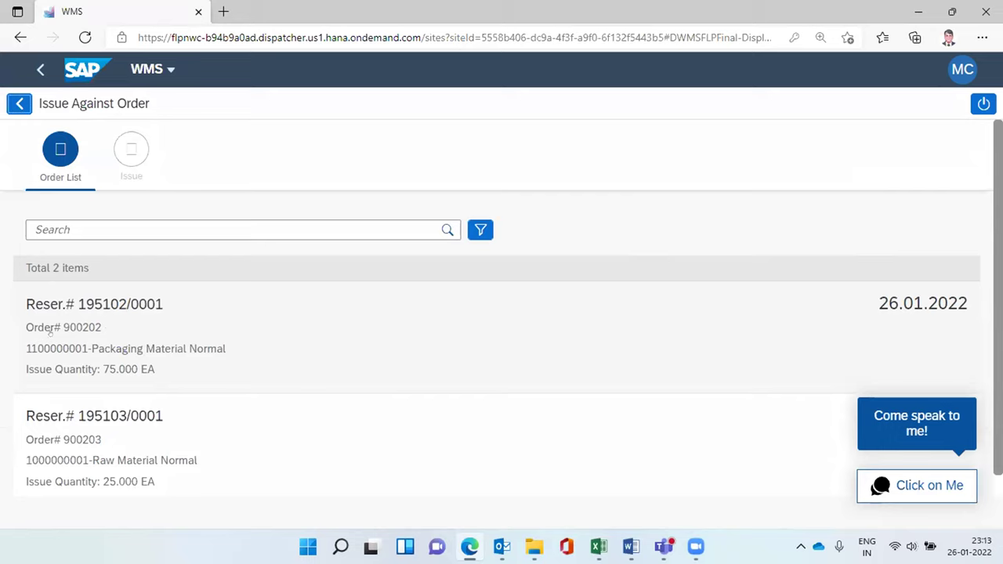
click(82, 334)
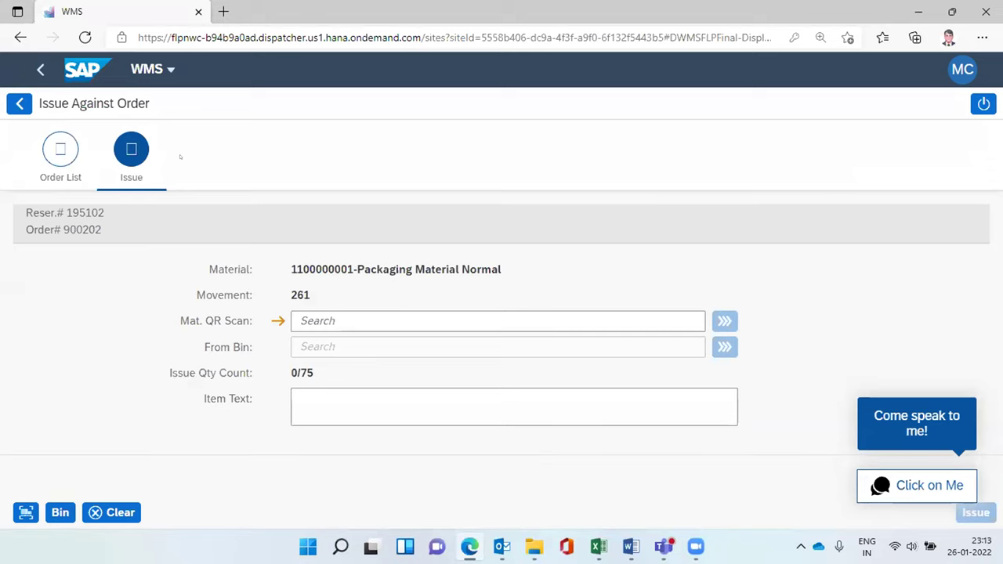
click(19, 103)
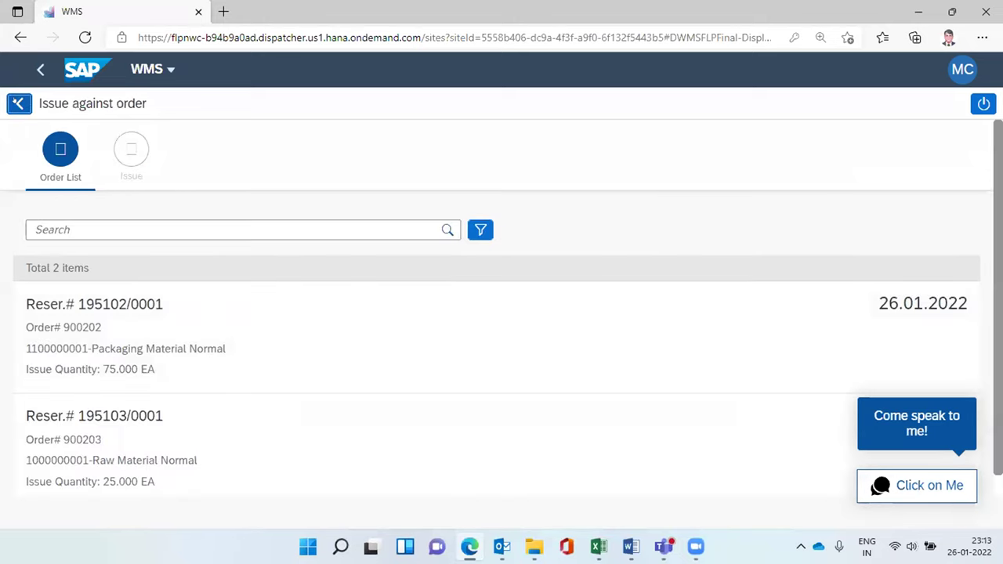
click(19, 104)
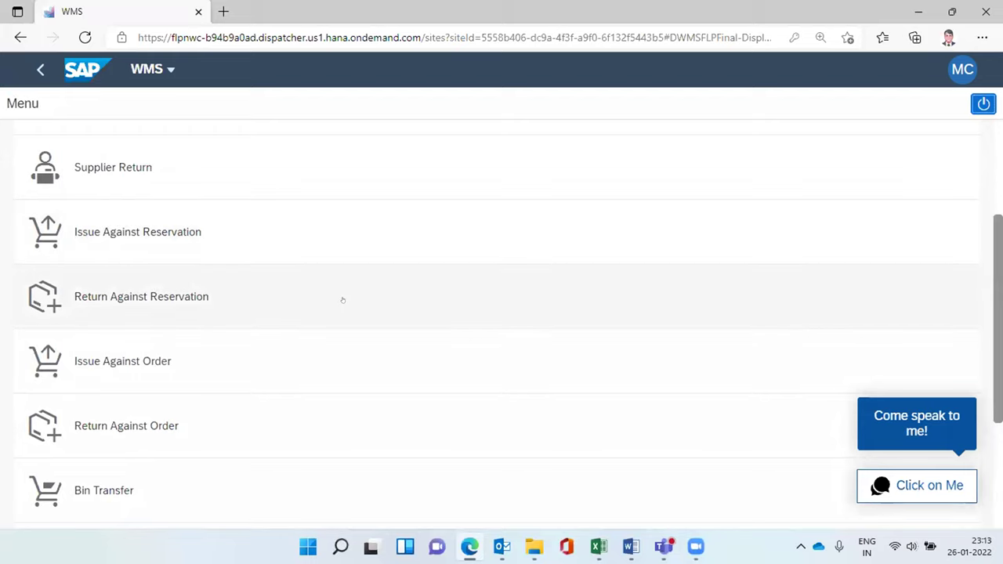
Open Physical Inventory, review the count form of document 25 for bin 001-01-01, and return to the main menu.
scroll(342, 300, down, 3)
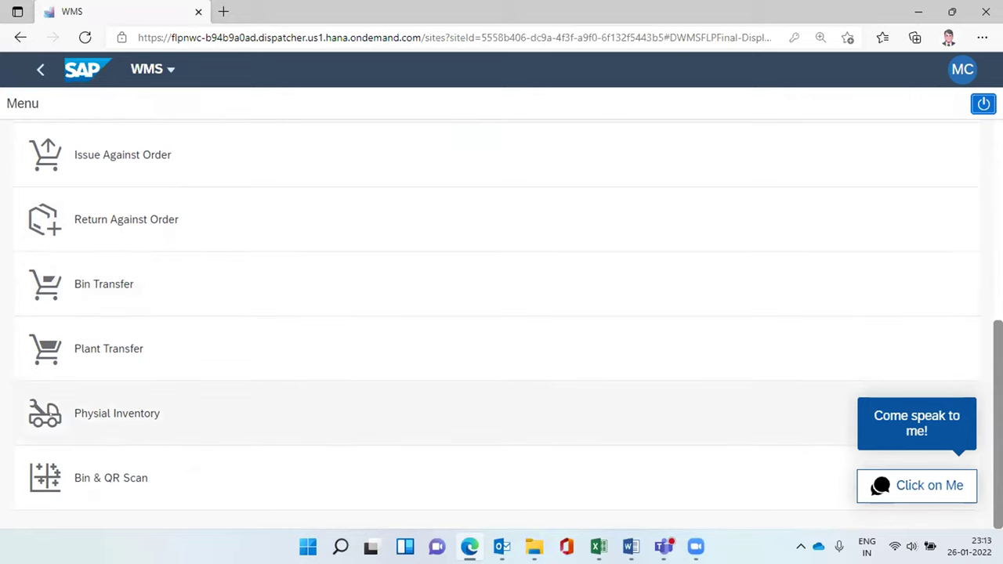
click(71, 413)
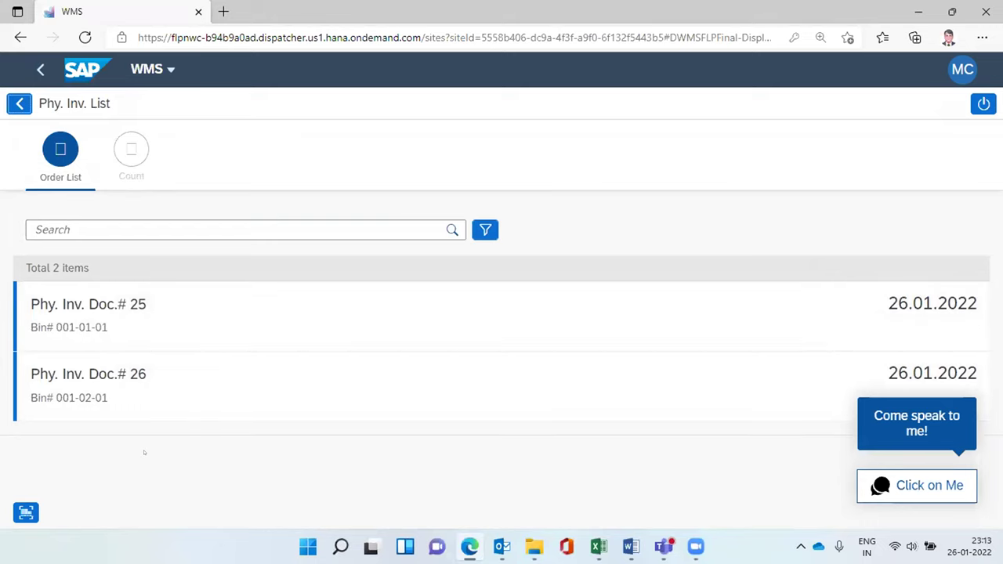
click(36, 304)
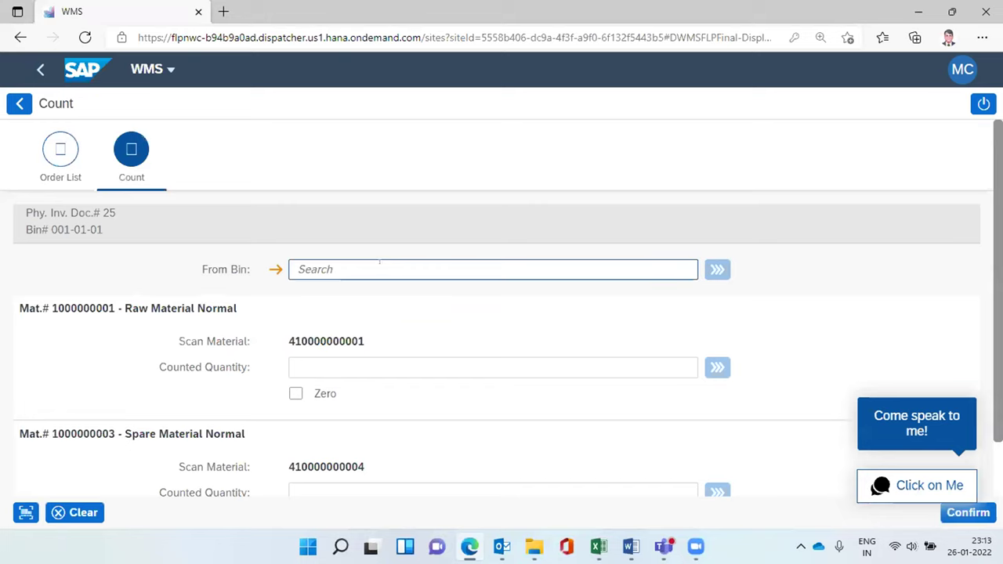
click(379, 262)
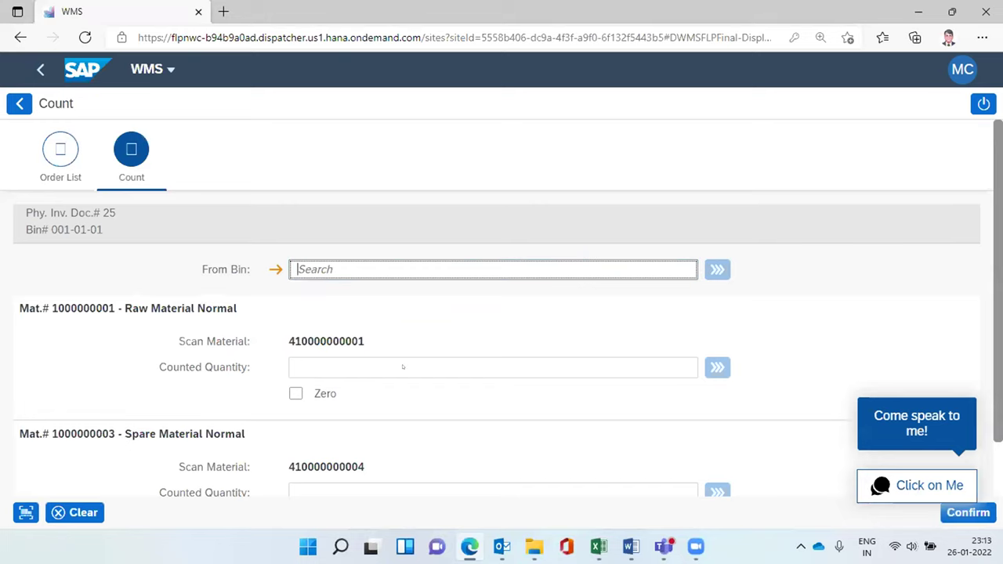
scroll(403, 363, down, 1)
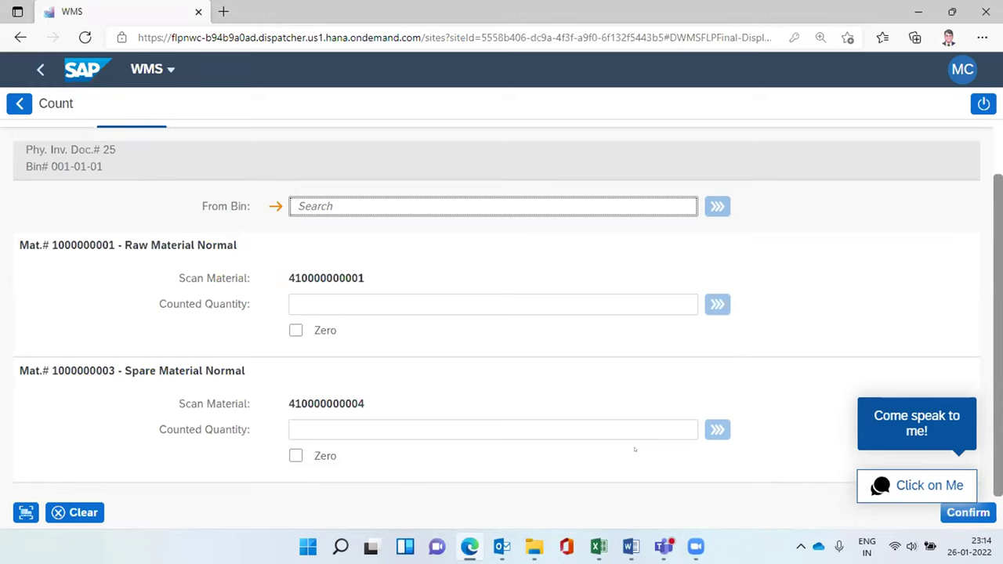
click(17, 101)
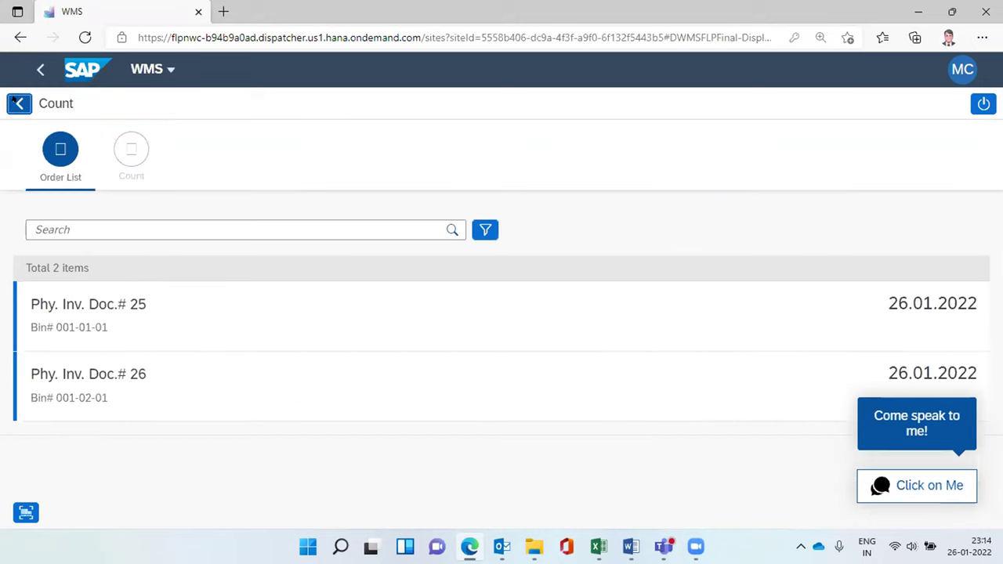
click(18, 101)
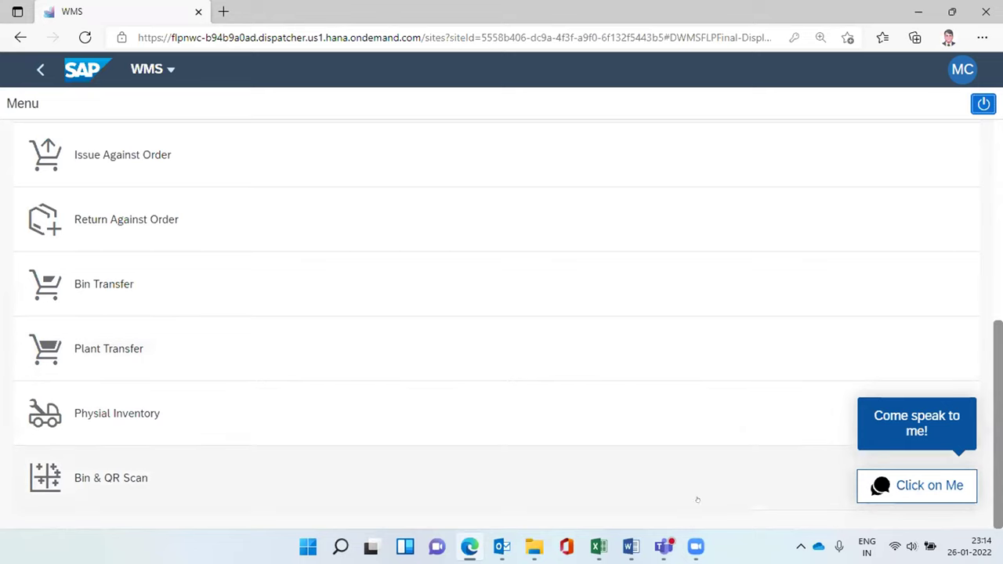
mouse_move(662, 546)
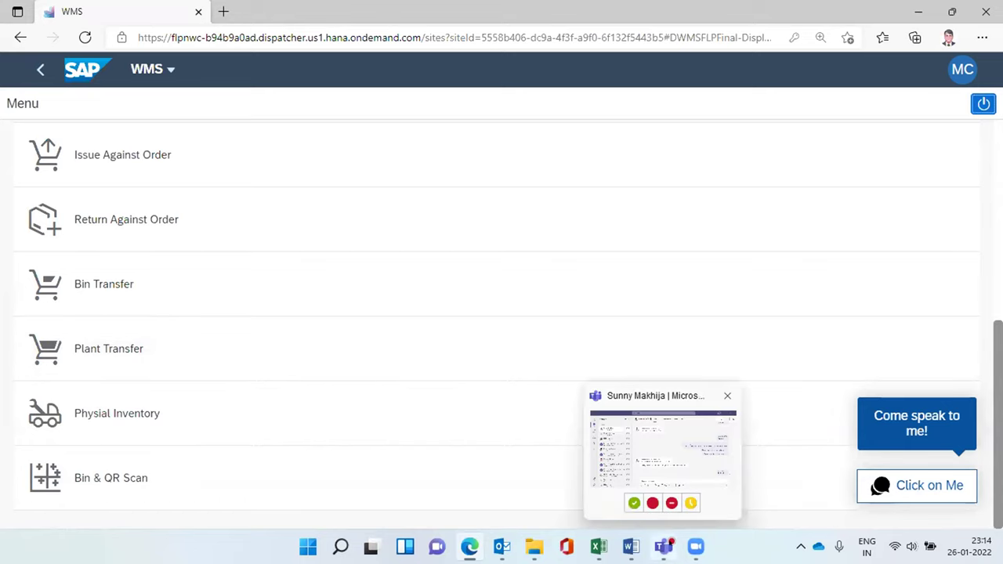
click(662, 447)
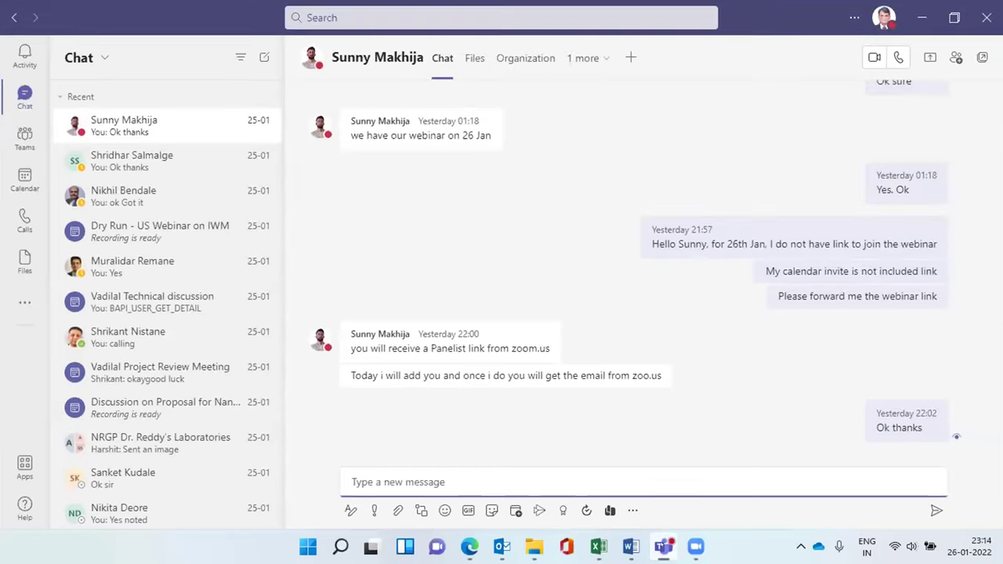
key(super+Down)
key(super+Down)
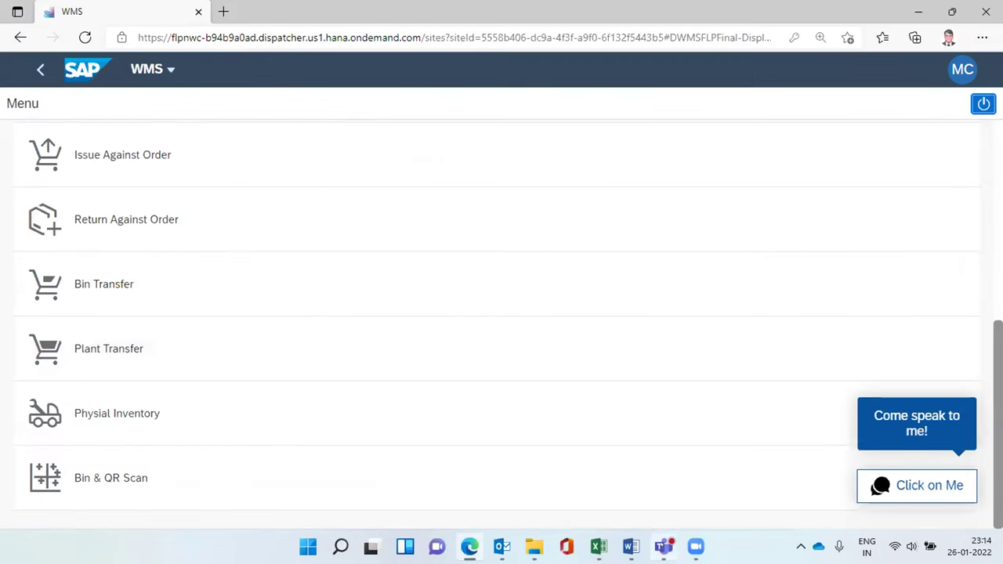
key(alt+Tab)
key(super+Up)
key(super+Down)
key(super+Down)
mouse_move(469, 546)
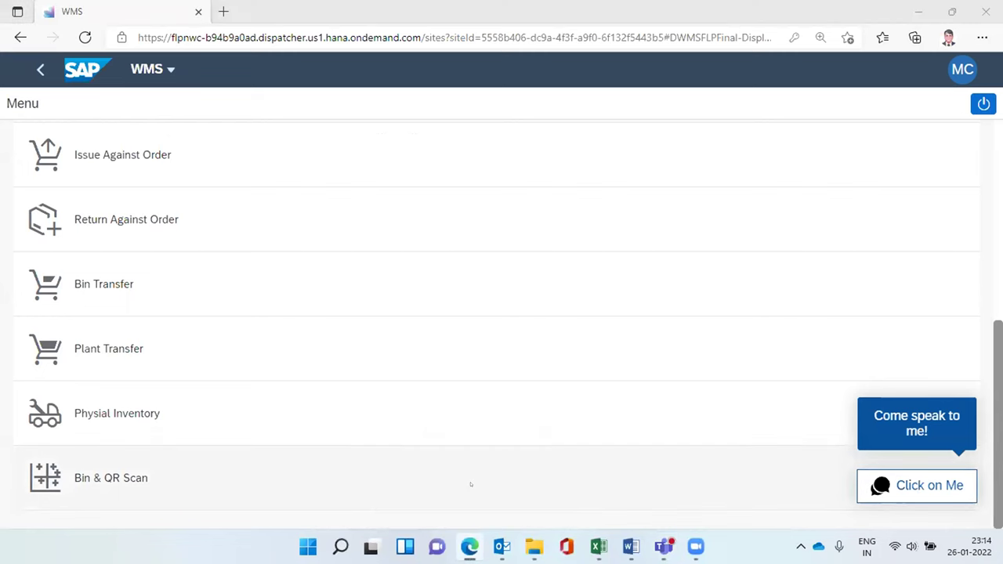
key(alt+Tab)
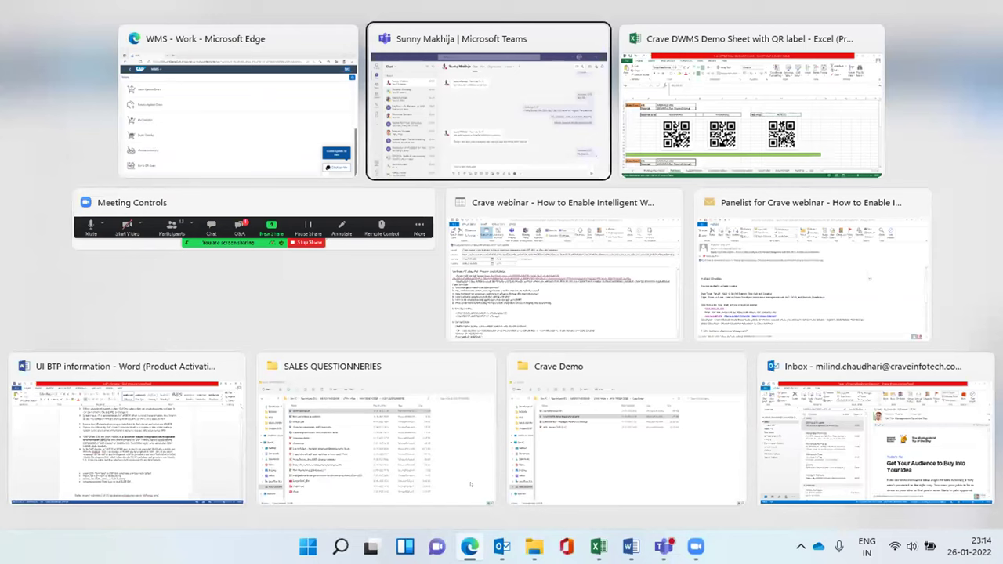
key(alt+Tab)
key(alt+Tab)
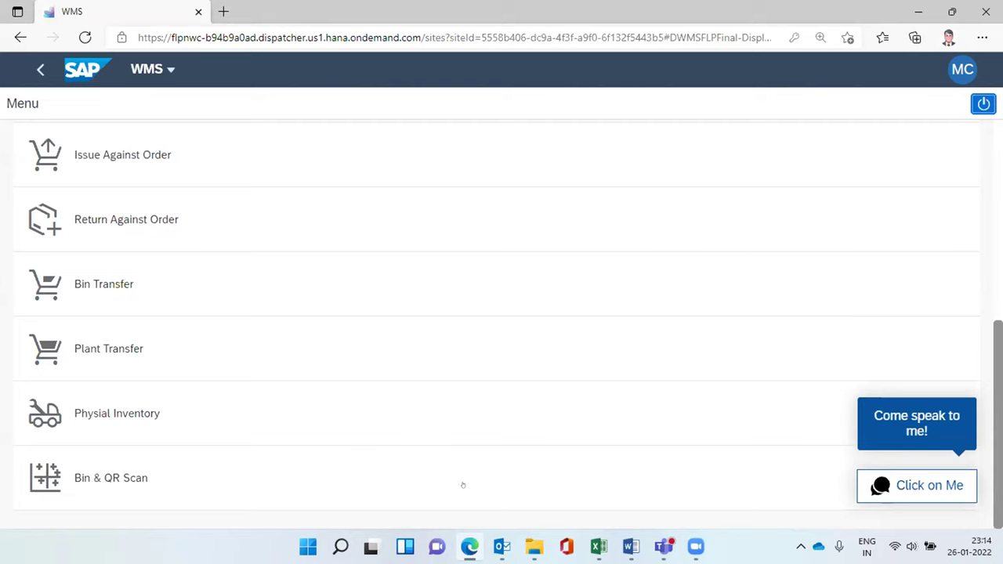
scroll(436, 405, up, 5)
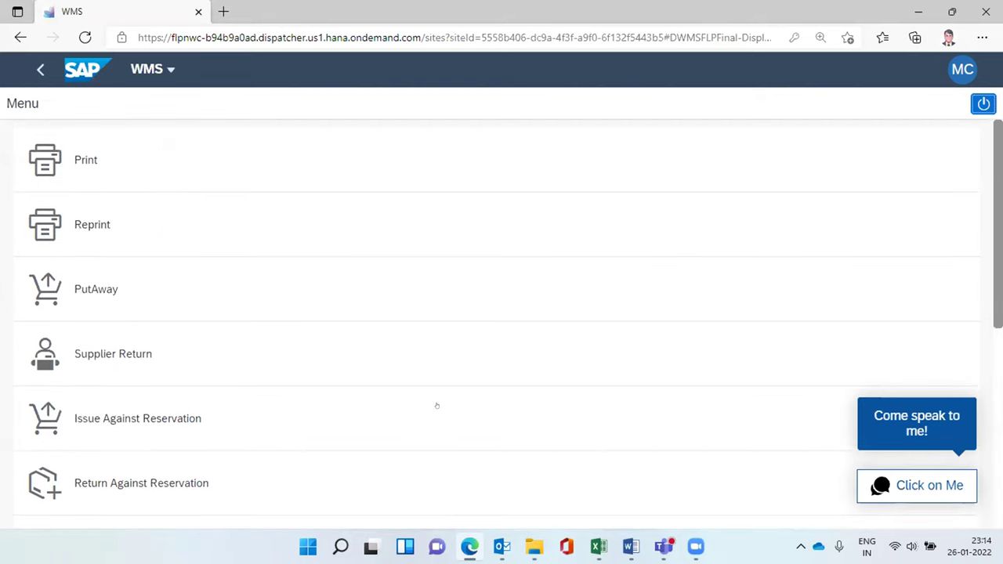